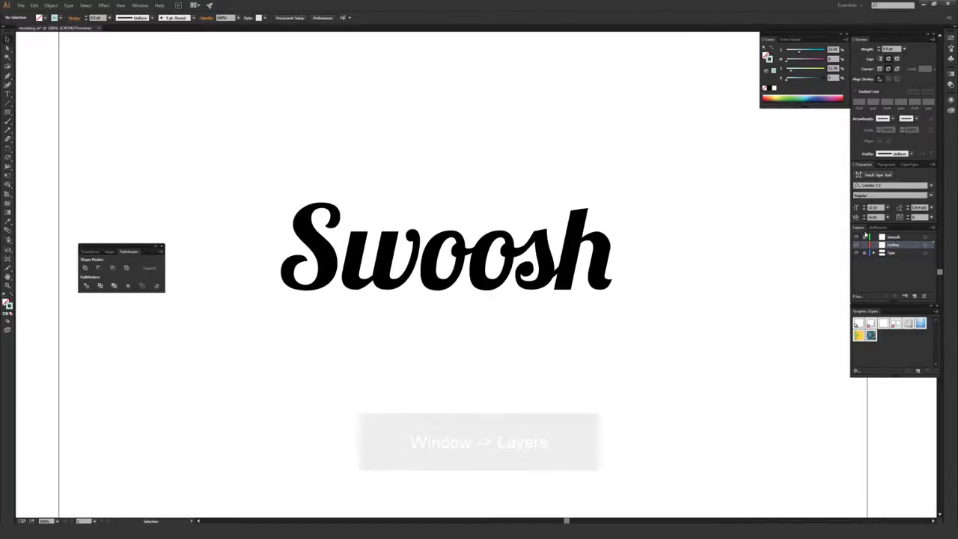
Lock the Type layer and make the Outline layer active for sketching.
left_click(140, 5)
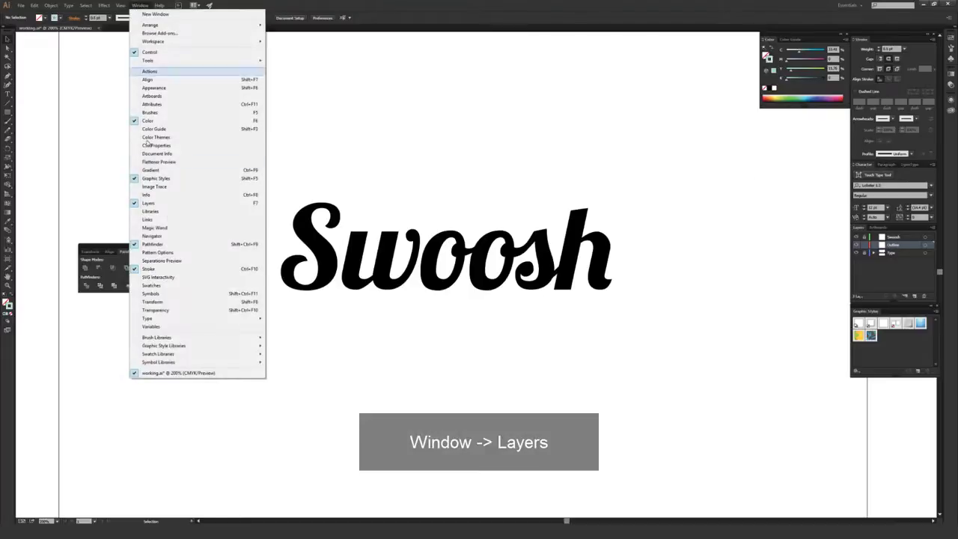
left_click(168, 207)
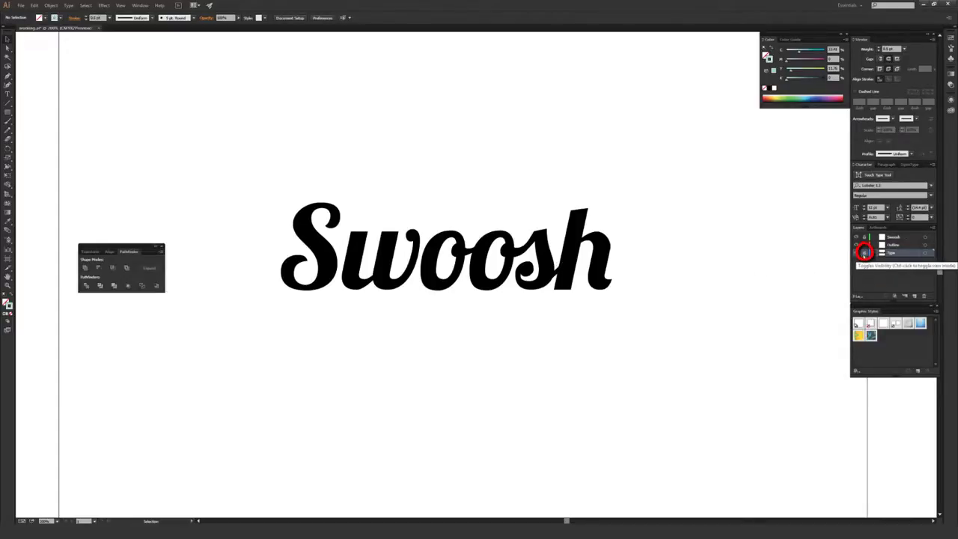
left_click(864, 253)
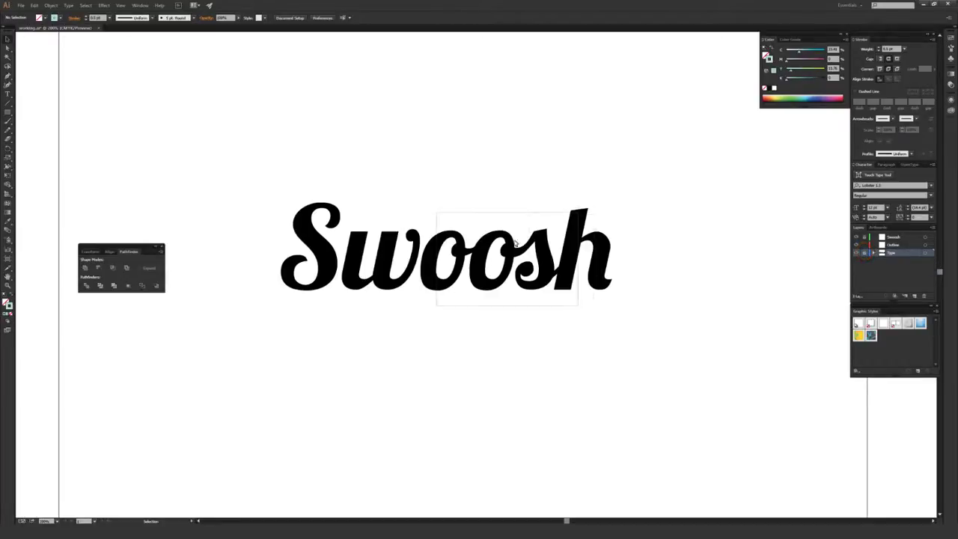
left_click(900, 245)
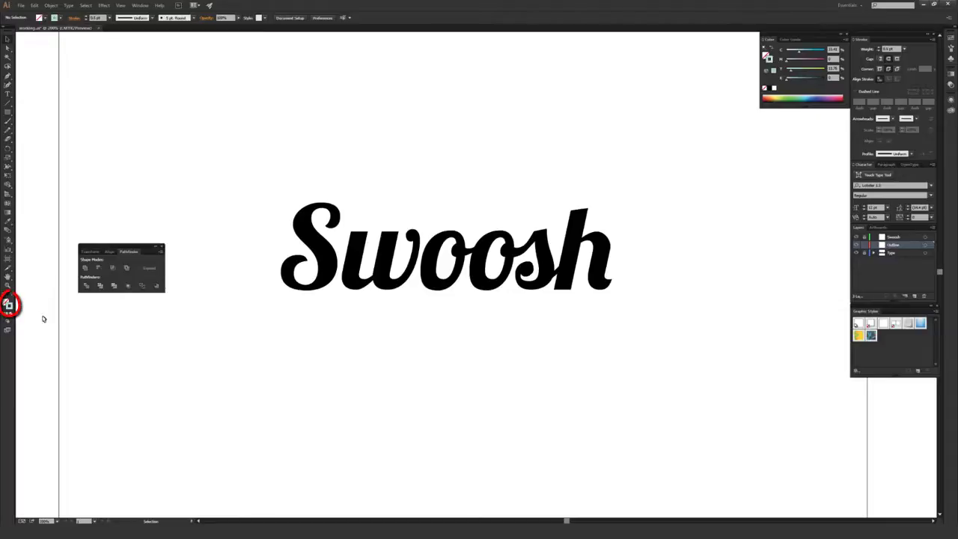
Set up the Paintbrush with a light blue stroke (RGB 165, 219, 224), 0.5 pt weight and no fill.
double_click(9, 304)
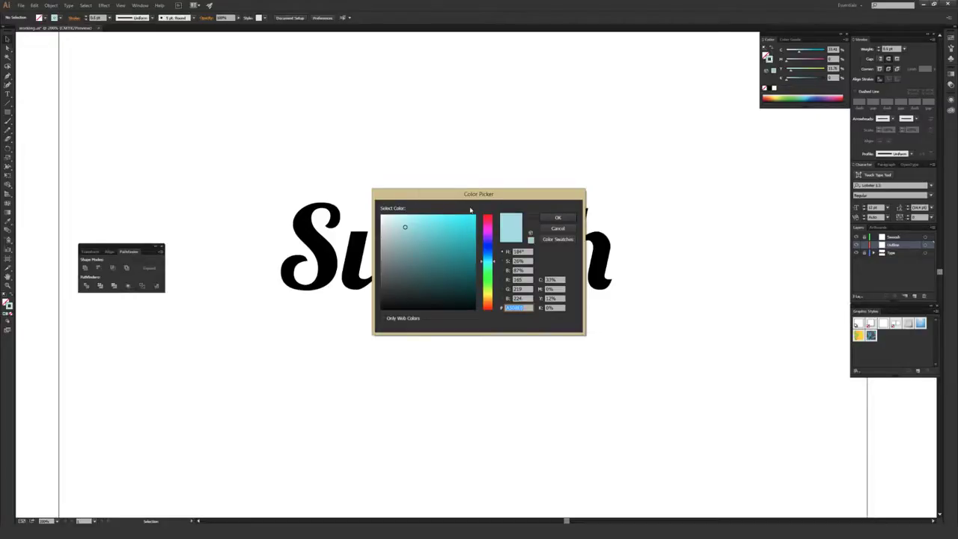
left_click(558, 219)
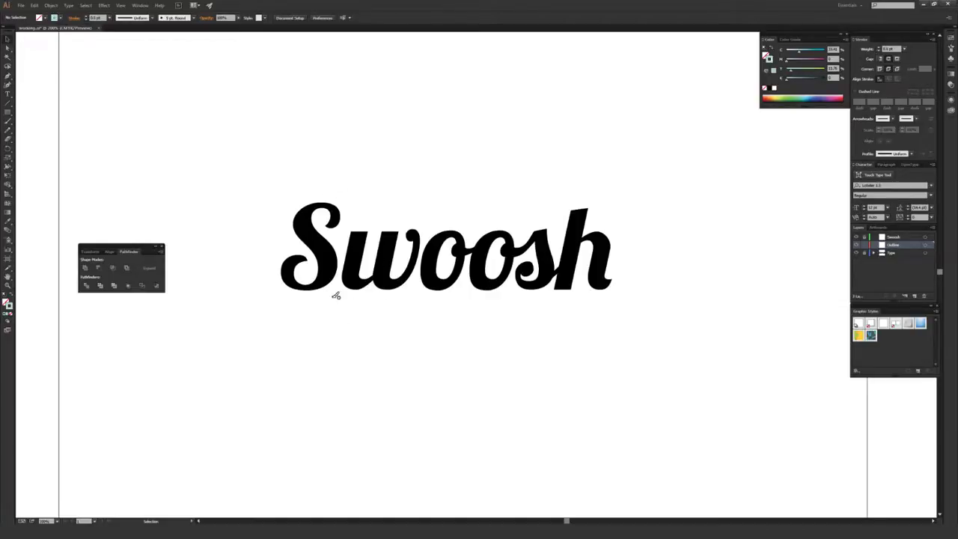
key("b")
left_click(6, 302)
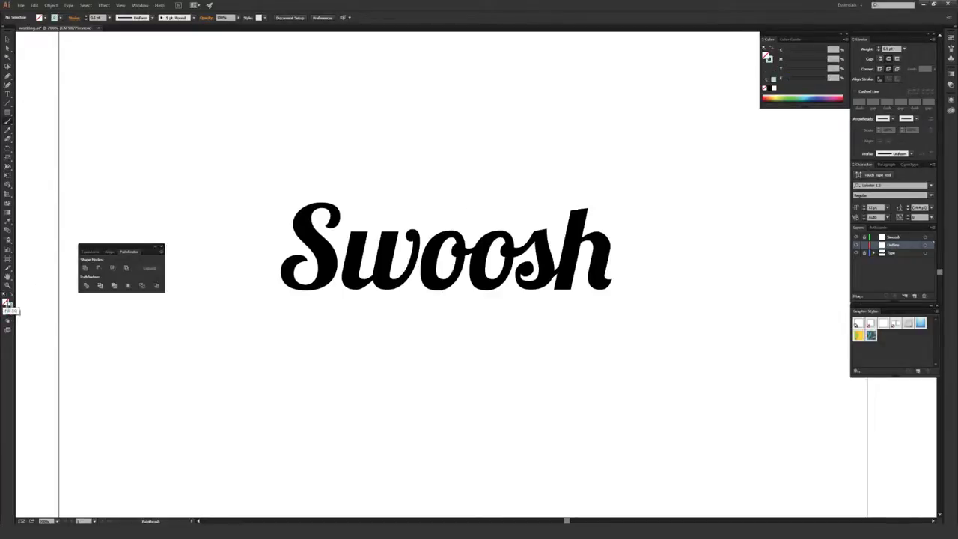
left_click(8, 302)
left_click(11, 315)
left_click(9, 304)
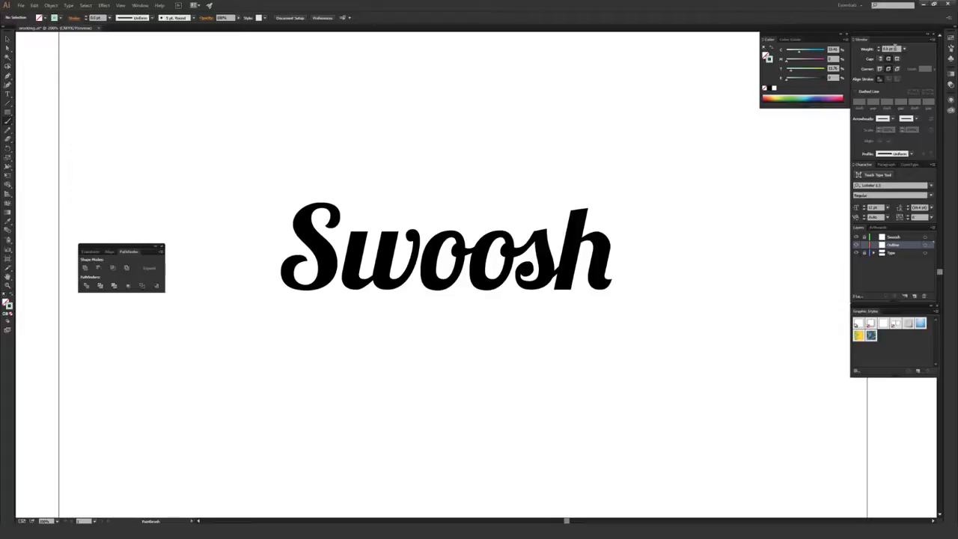
left_click(885, 49)
left_click(140, 5)
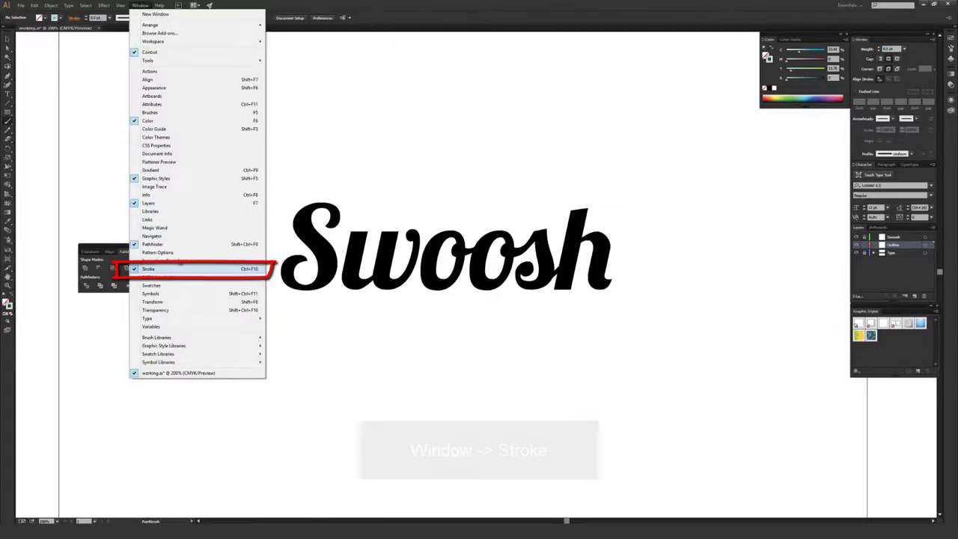
left_click(158, 271)
Paint a wavy test stroke below the word Swoosh and undo it.
mouse_move(297, 344)
left_mouse_down()
mouse_move(439, 326)
mouse_move(616, 322)
left_mouse_up()
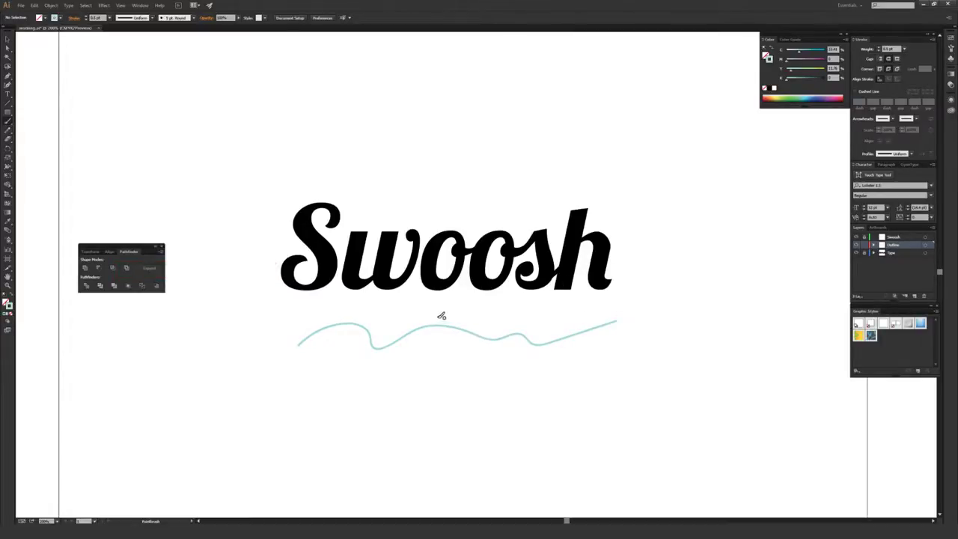
key("ctrl+z")
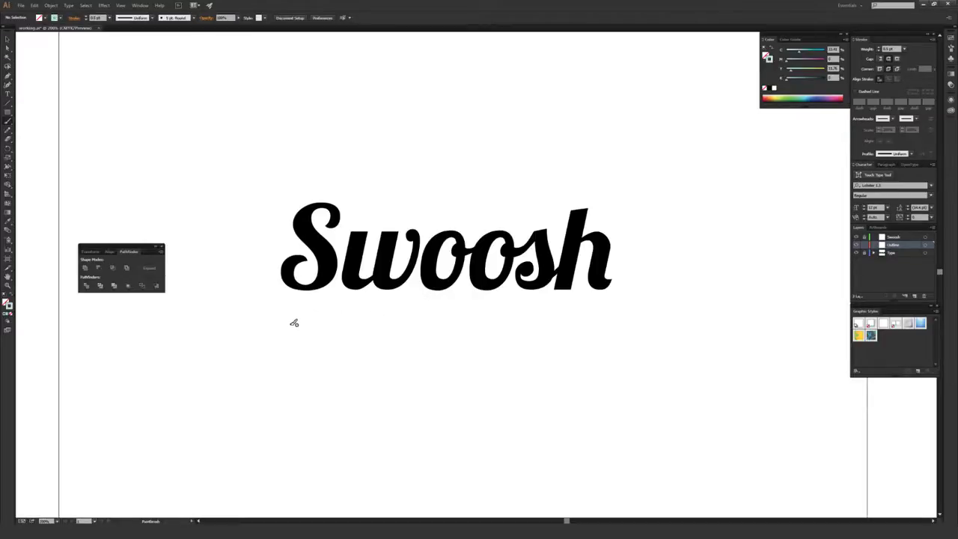
Sketch the swoosh's upper edge from below the S to a loop at the h, and its curved left end.
mouse_move(269, 342)
left_mouse_down()
mouse_move(325, 309)
mouse_move(428, 294)
mouse_move(479, 300)
mouse_move(557, 331)
mouse_move(604, 331)
mouse_move(642, 301)
mouse_move(613, 283)
left_mouse_up()
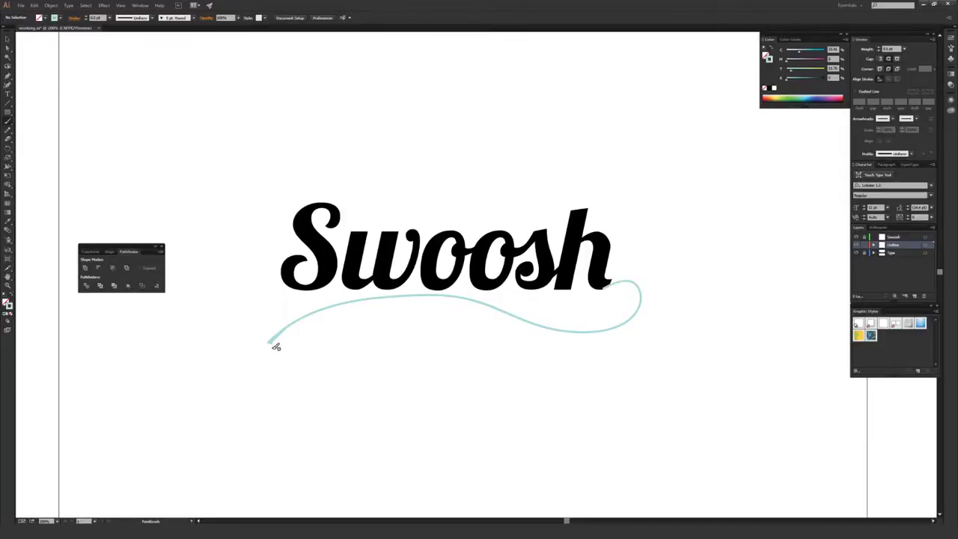
mouse_move(269, 339)
left_mouse_down()
mouse_move(290, 348)
mouse_move(312, 397)
left_mouse_up()
left_click_drag(302, 346, 314, 402)
mouse_move(277, 336)
left_mouse_down()
mouse_move(316, 399)
mouse_move(311, 418)
mouse_move(292, 344)
left_mouse_up()
Sketch the swoosh's lower edge from the pointed left corner, running parallel around the loop up to the h.
mouse_move(314, 417)
left_mouse_down()
mouse_move(325, 398)
mouse_move(381, 360)
left_mouse_up()
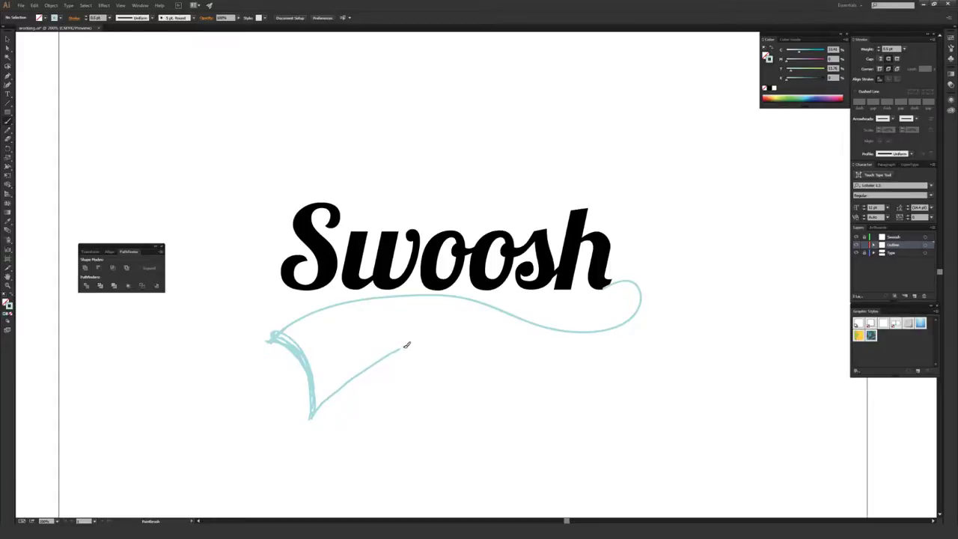
left_click_drag(432, 336, 484, 328)
left_click_drag(545, 333, 560, 338)
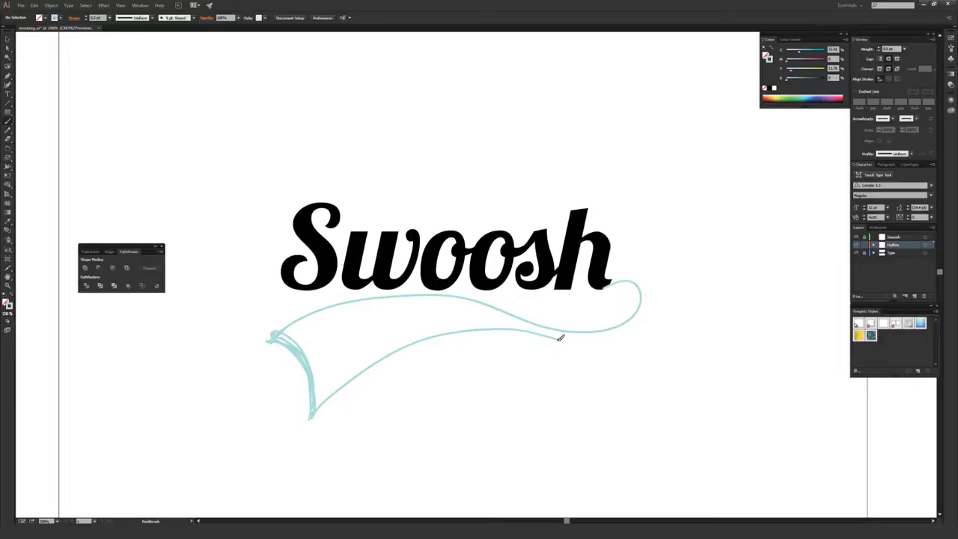
left_click_drag(574, 338, 617, 333)
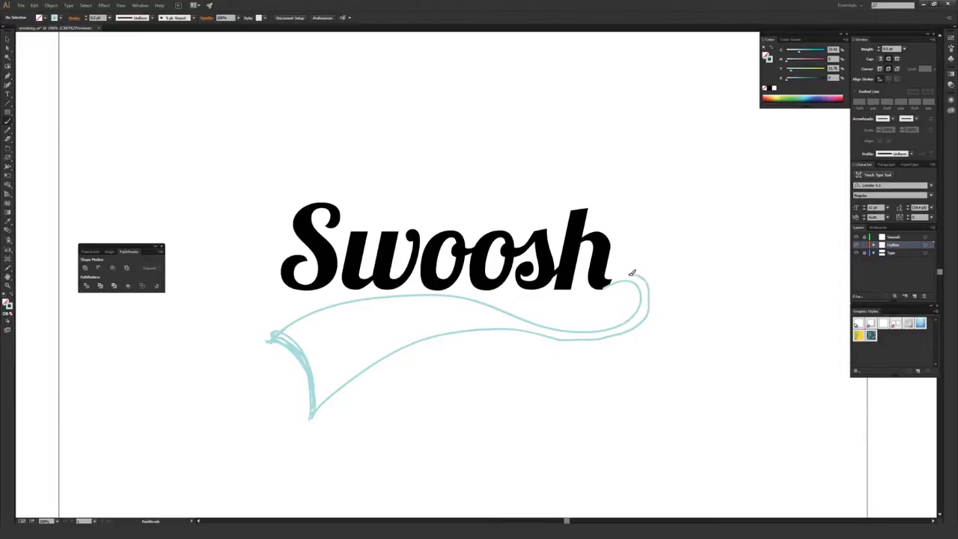
left_click_drag(632, 273, 613, 280)
Resketch the swoosh's lower left corner further right, blending it into the lower edge with several strokes.
mouse_move(312, 358)
left_mouse_down()
mouse_move(338, 394)
mouse_move(298, 350)
mouse_move(344, 412)
mouse_move(384, 370)
mouse_move(436, 342)
mouse_move(467, 332)
mouse_move(554, 338)
left_mouse_up()
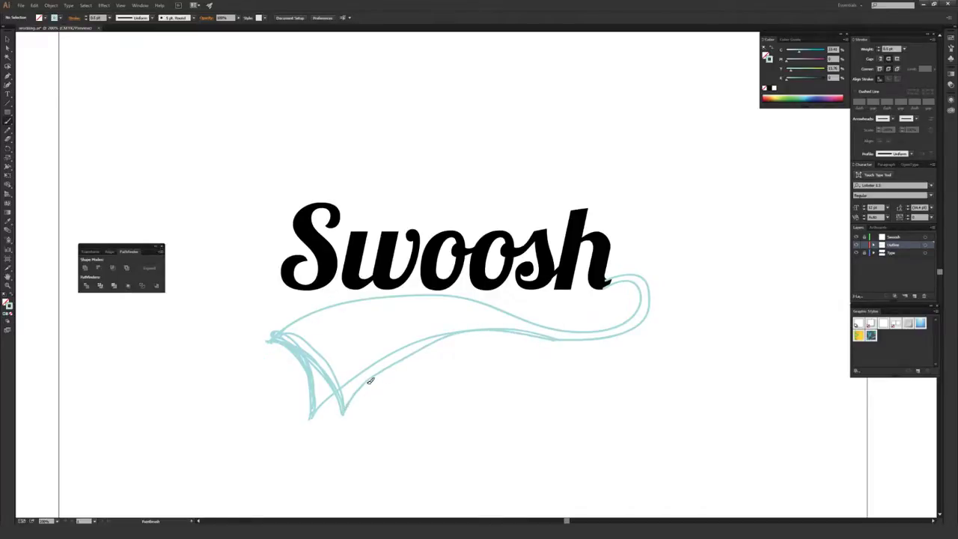
mouse_move(369, 381)
left_mouse_down()
mouse_move(413, 349)
mouse_move(455, 336)
mouse_move(558, 337)
left_mouse_up()
left_click_drag(357, 398, 402, 359)
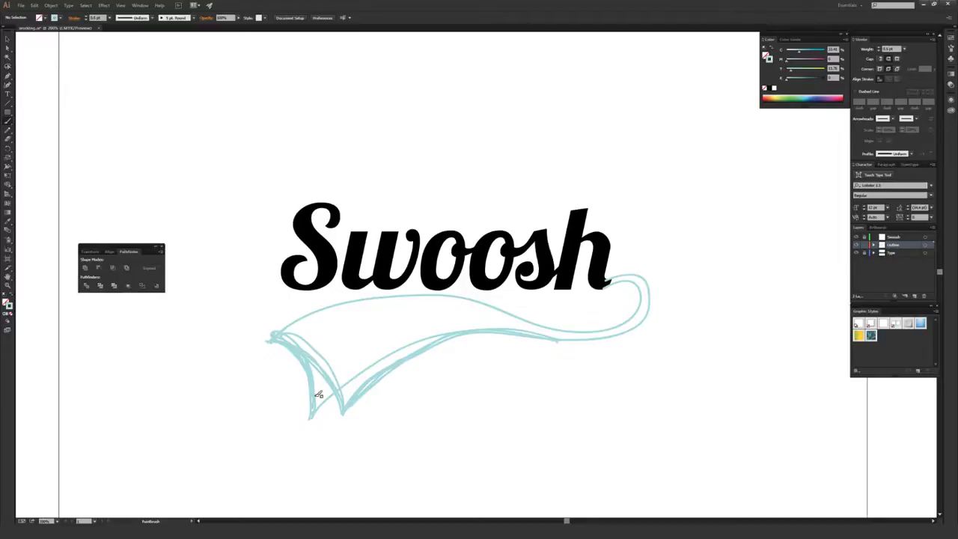
Delete the original lower left corner strokes from the sketch, keeping the resketched corner.
key("a")
left_click_drag(298, 431, 321, 387)
key("Delete")
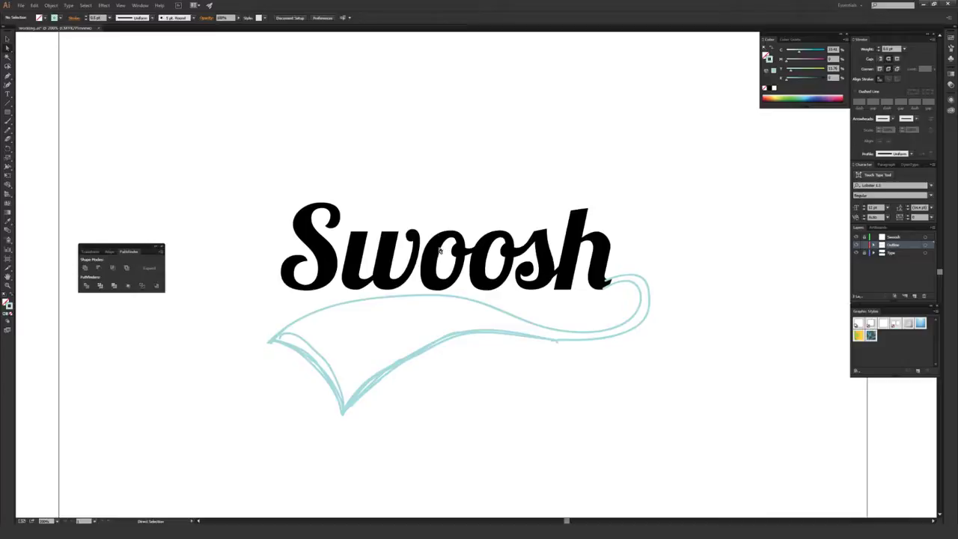
key("c")
Lock the Outline layer, make the Swoosh layer active, and leave the sketch and type layers visible.
left_click(864, 246)
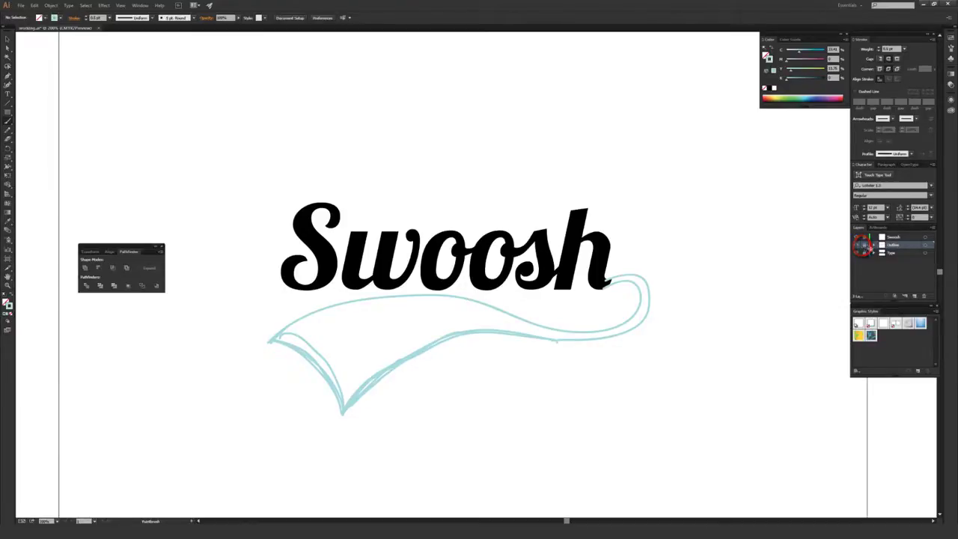
left_click(899, 238)
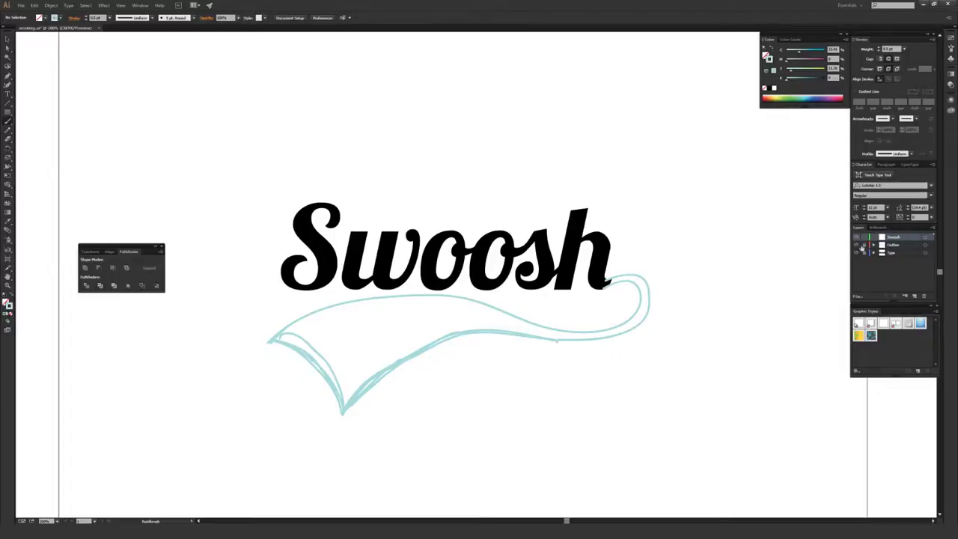
left_click(858, 247)
left_click(858, 247)
left_click(858, 247)
left_click(857, 247)
left_click(855, 254)
left_click(855, 254)
Set up the Pen tool with a black stroke (#000000) and no fill, with all stroke options shown.
left_click(8, 77)
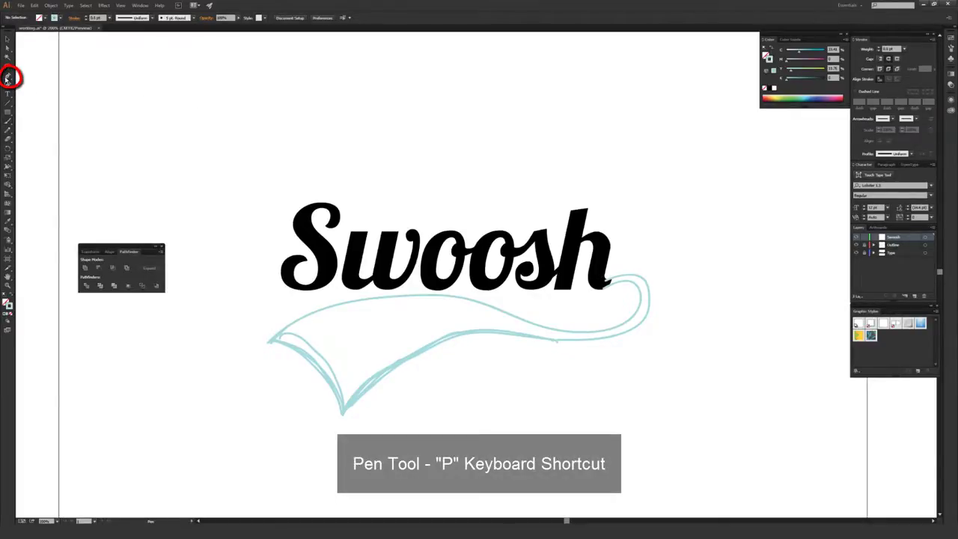
left_click(7, 308)
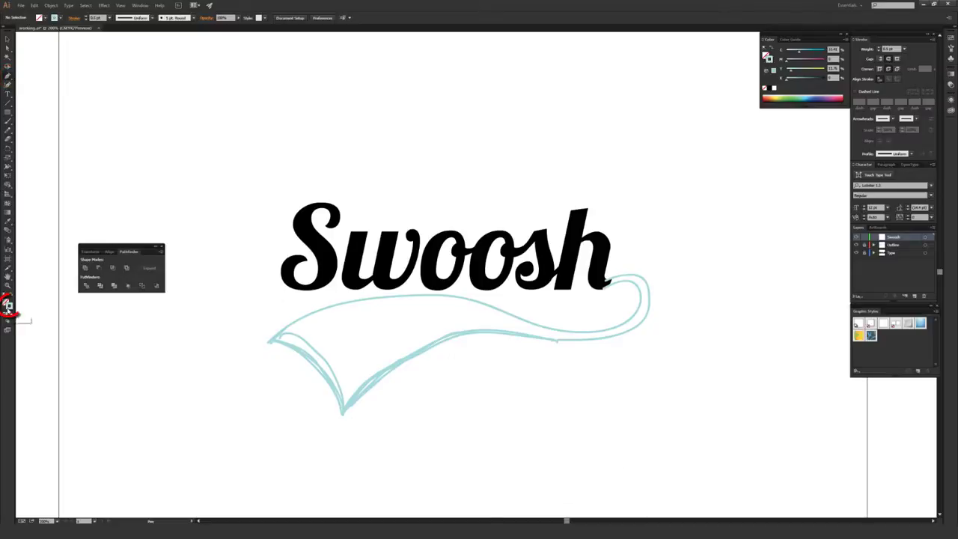
double_click(7, 308)
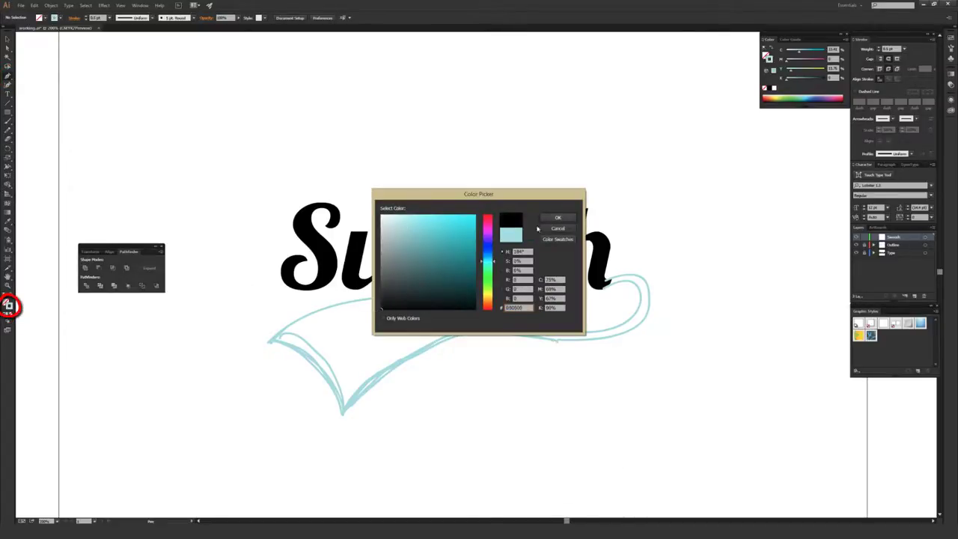
left_click(557, 218)
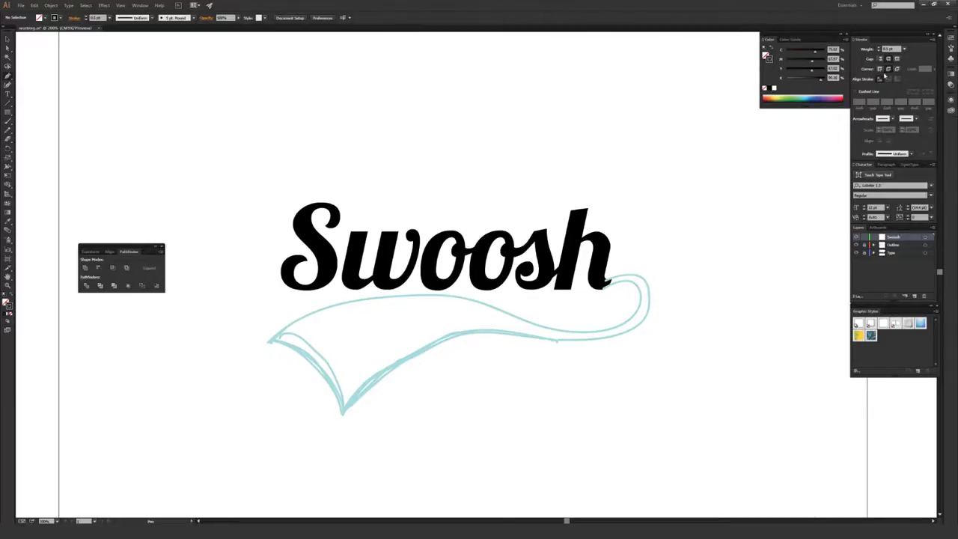
left_click(932, 41)
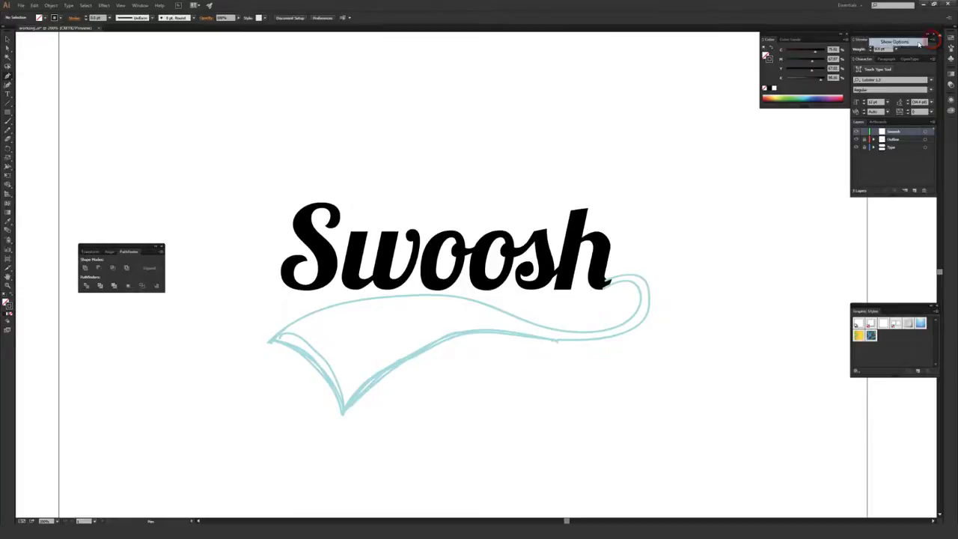
left_click(932, 40)
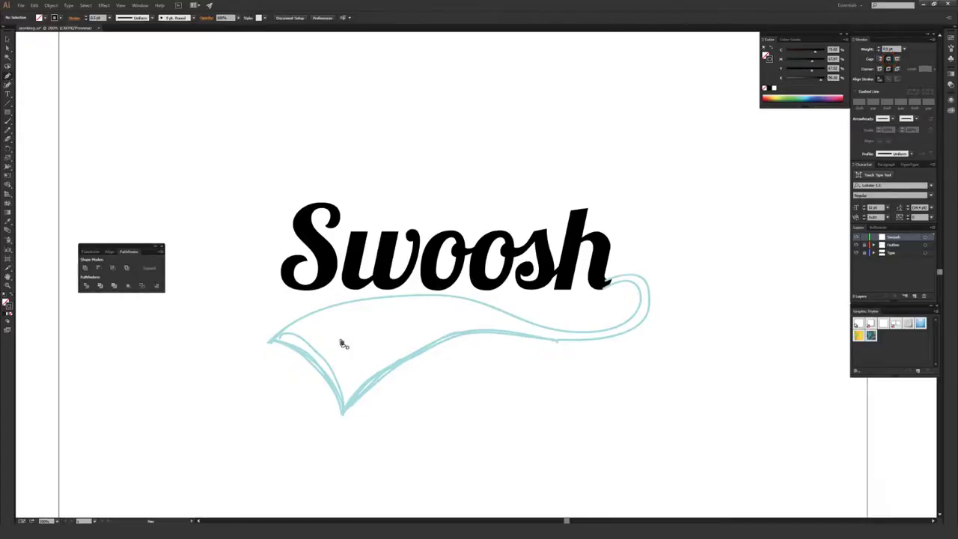
Trace the first part of the swoosh's upper edge with the Pen tool and set its stroke weight to 4 pt.
left_click(273, 346)
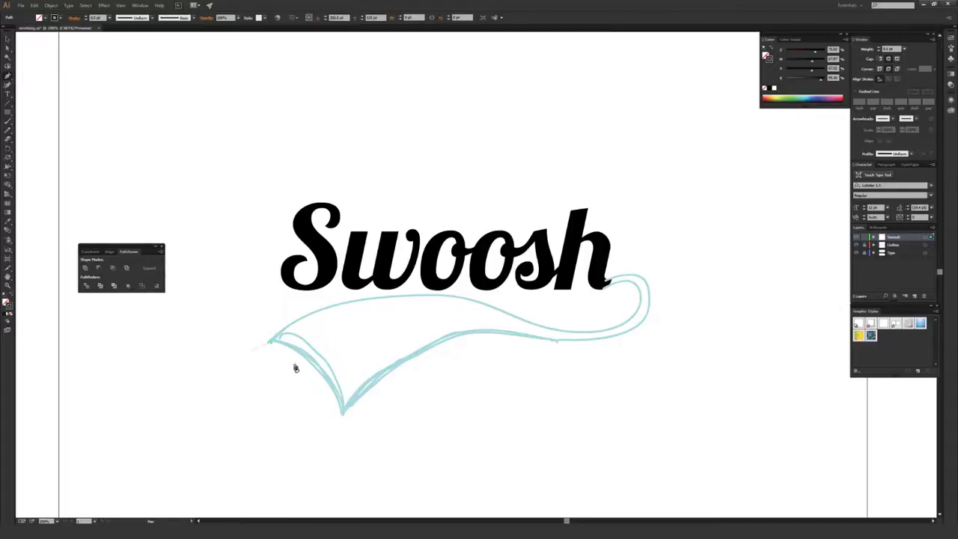
mouse_move(285, 328)
left_mouse_down()
mouse_move(431, 308)
mouse_move(439, 296)
mouse_move(551, 301)
left_mouse_up()
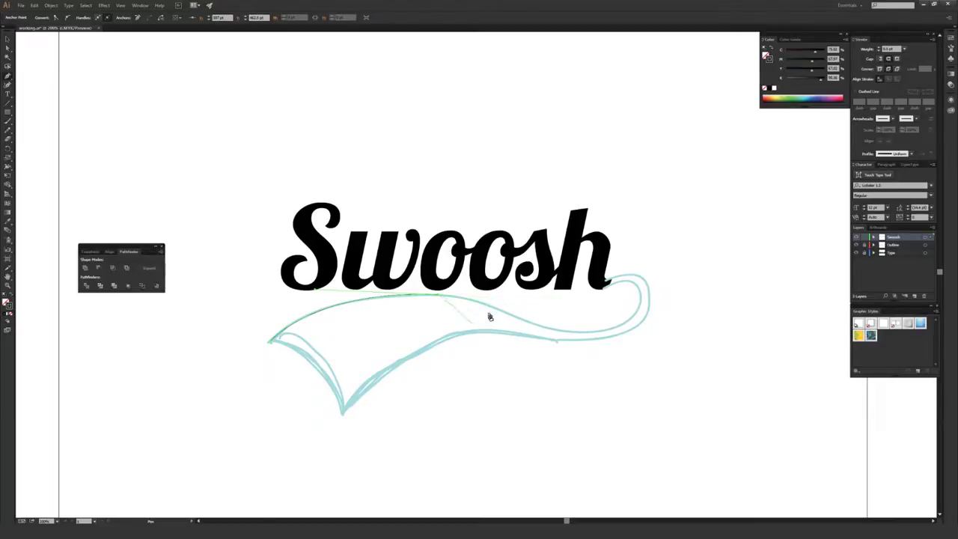
mouse_move(474, 288)
left_mouse_down()
mouse_move(588, 272)
mouse_move(626, 316)
mouse_move(721, 96)
mouse_move(881, 48)
left_mouse_up()
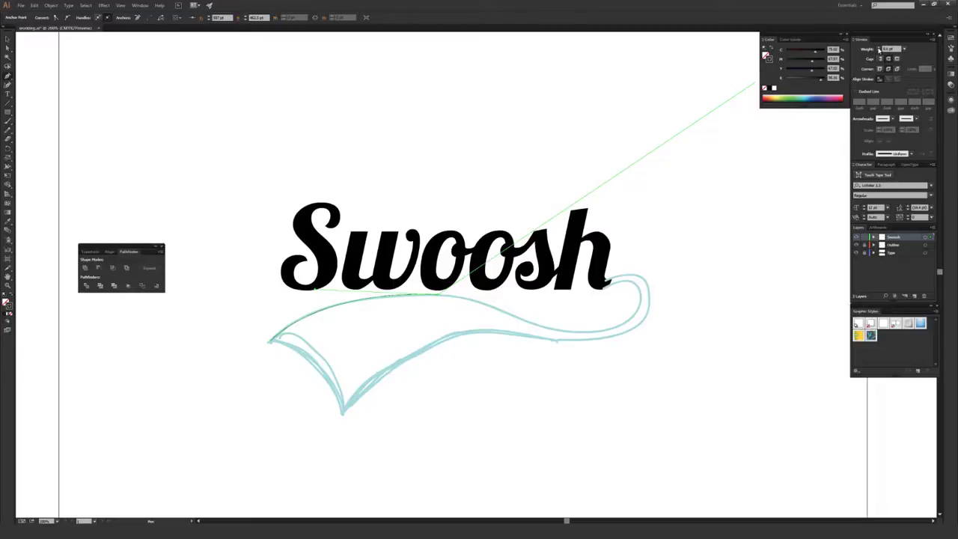
left_click(879, 49)
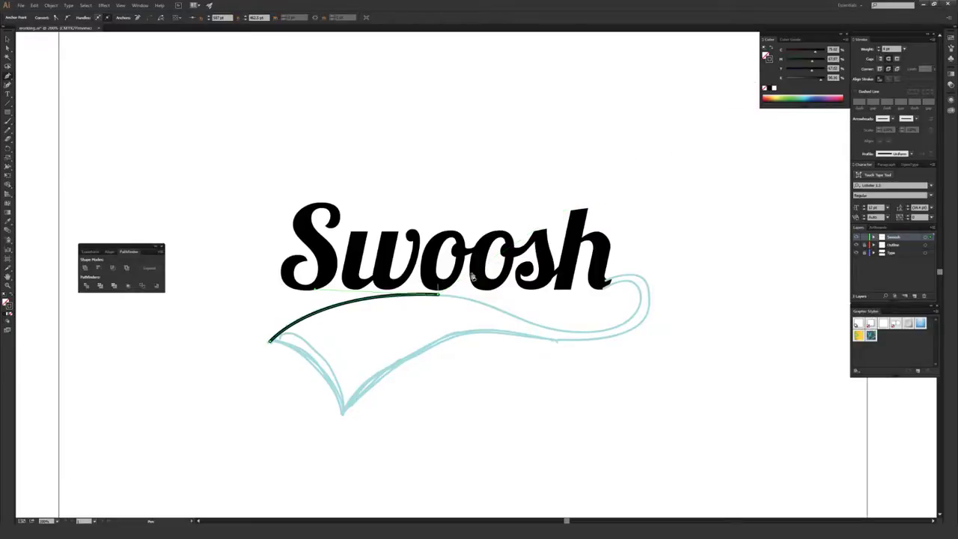
Continue the path along the upper edge, around the loop to the foot of the h, and end it there.
mouse_move(257, 331)
left_mouse_down()
mouse_move(480, 307)
mouse_move(551, 334)
mouse_move(520, 322)
mouse_move(615, 332)
mouse_move(643, 324)
mouse_move(638, 262)
mouse_move(643, 294)
mouse_move(603, 288)
left_mouse_up()
left_click_drag(603, 288, 572, 301)
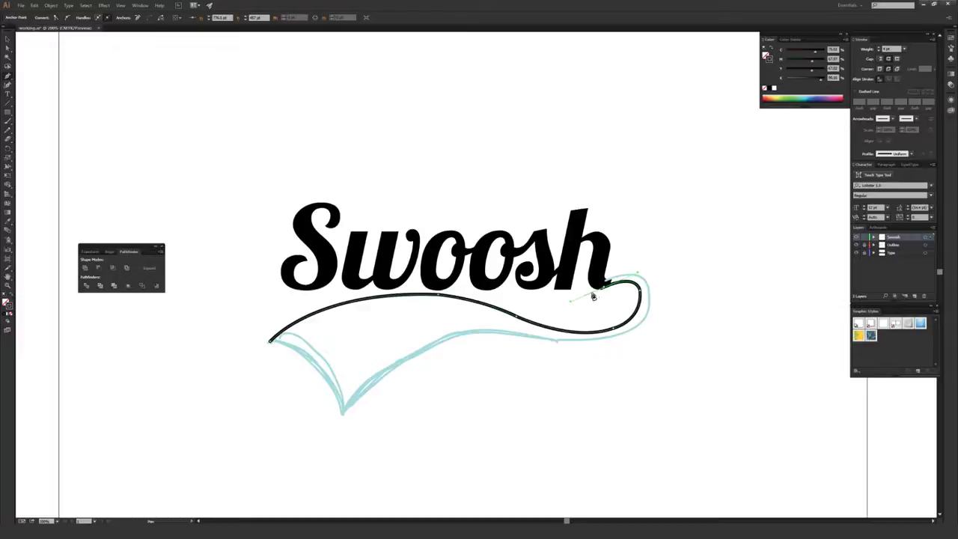
key("v")
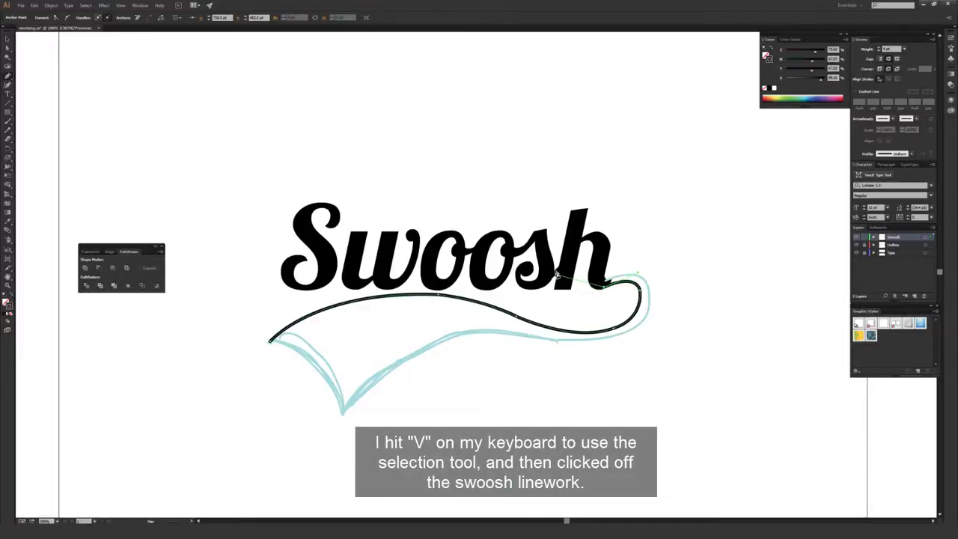
Continue the Pen path from the swoosh's left tip down to its lower point, then along the lower edge to the start of the loop.
mouse_move(272, 342)
left_mouse_down()
mouse_move(341, 416)
mouse_move(344, 482)
left_mouse_up()
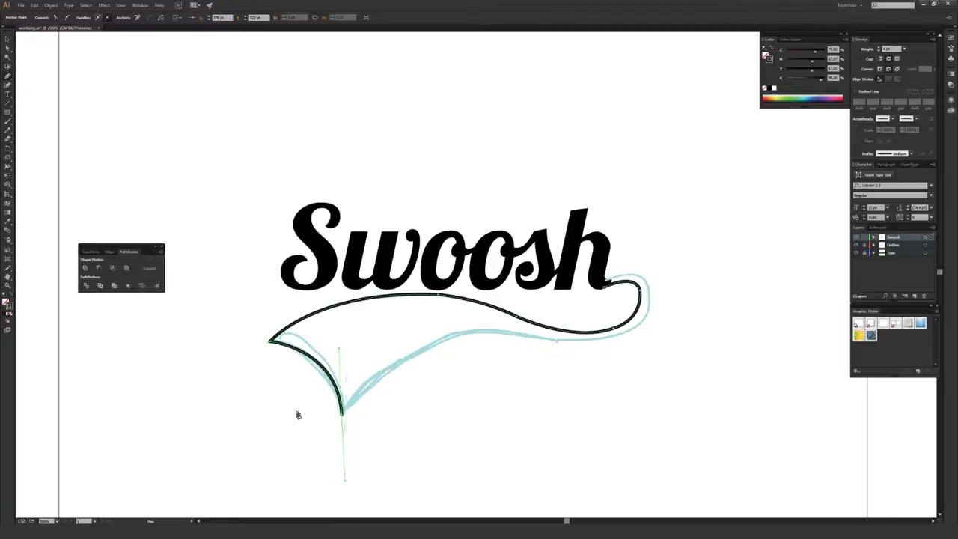
left_click(342, 415)
left_click_drag(512, 337, 632, 344)
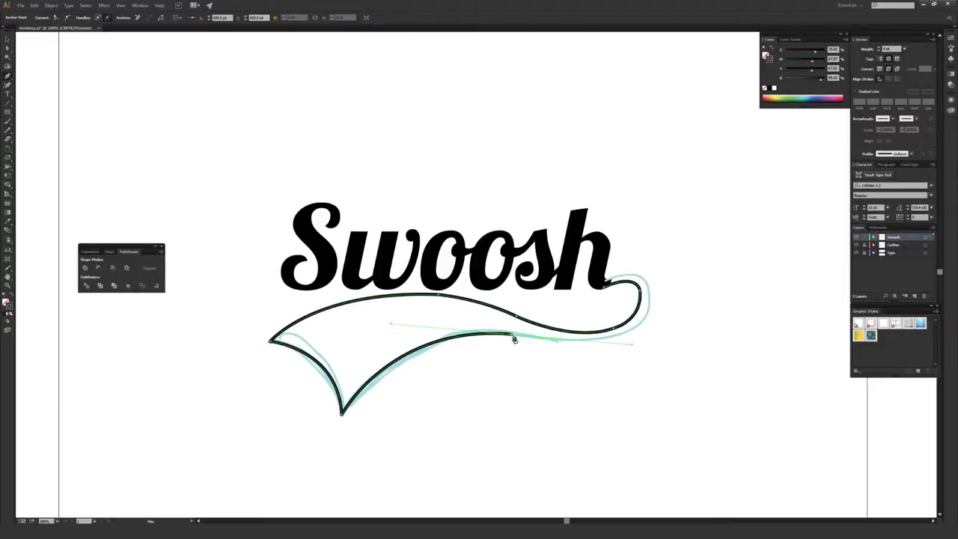
left_click(621, 336, "ctrl")
left_click(622, 337)
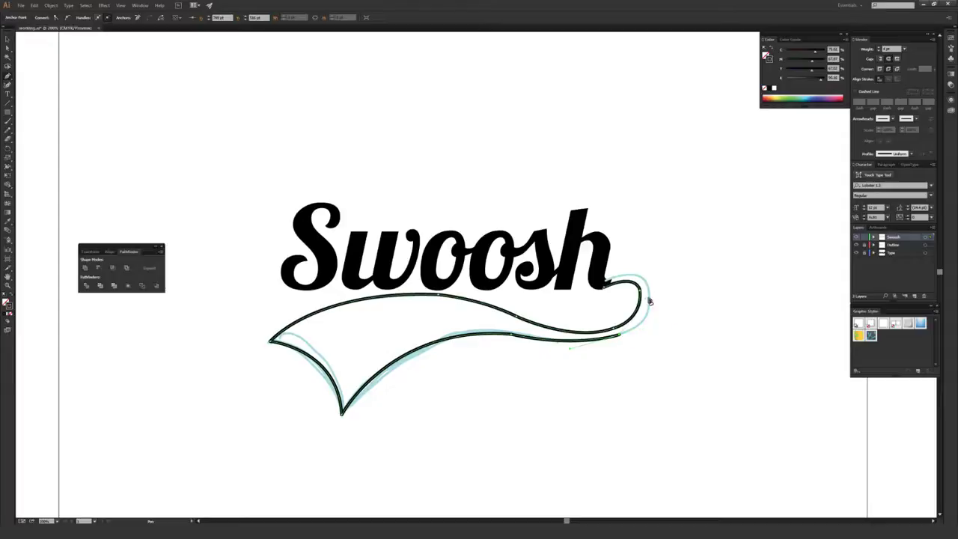
Trace the outer side of the loop back to the foot of the h, close the path and deselect it.
left_click(648, 292, "ctrl")
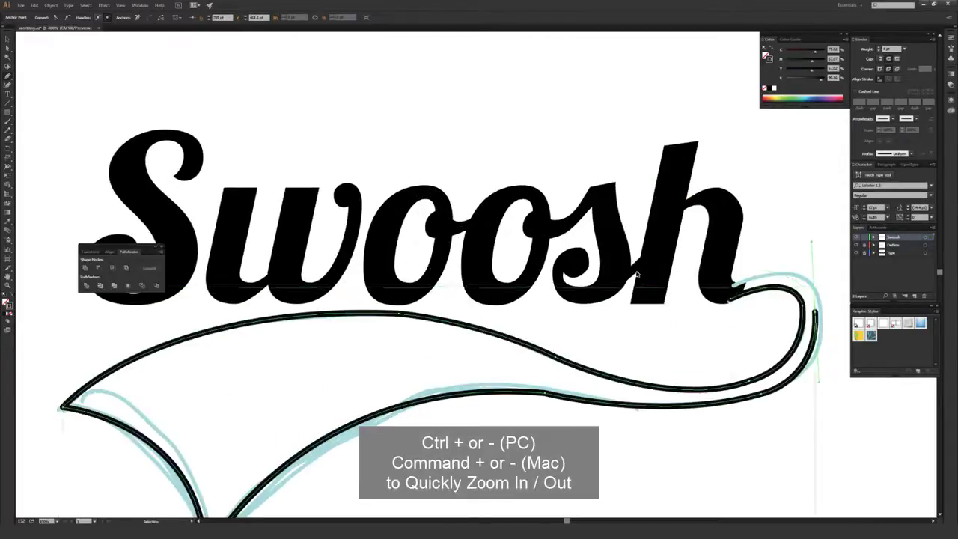
key("ctrl+plus")
key("ctrl+plus")
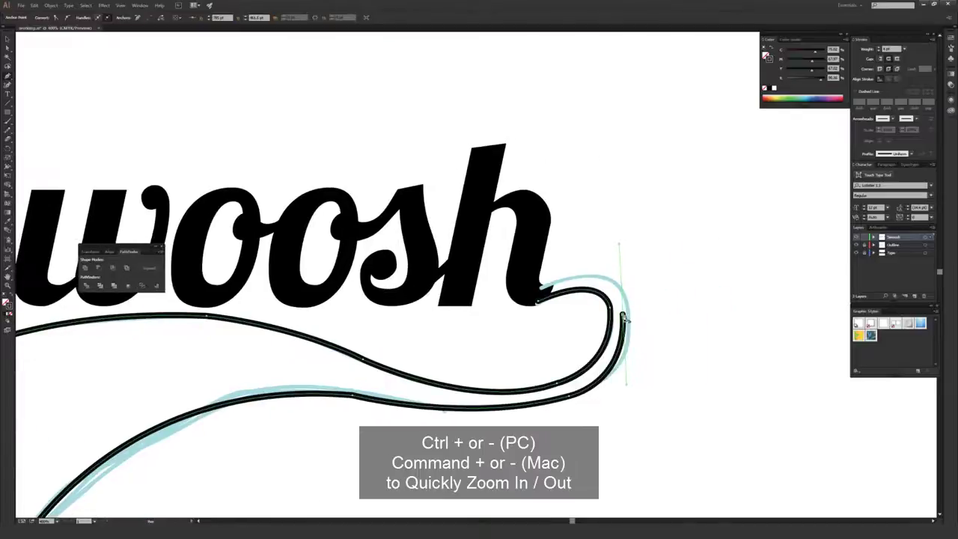
left_click(571, 281, "ctrl")
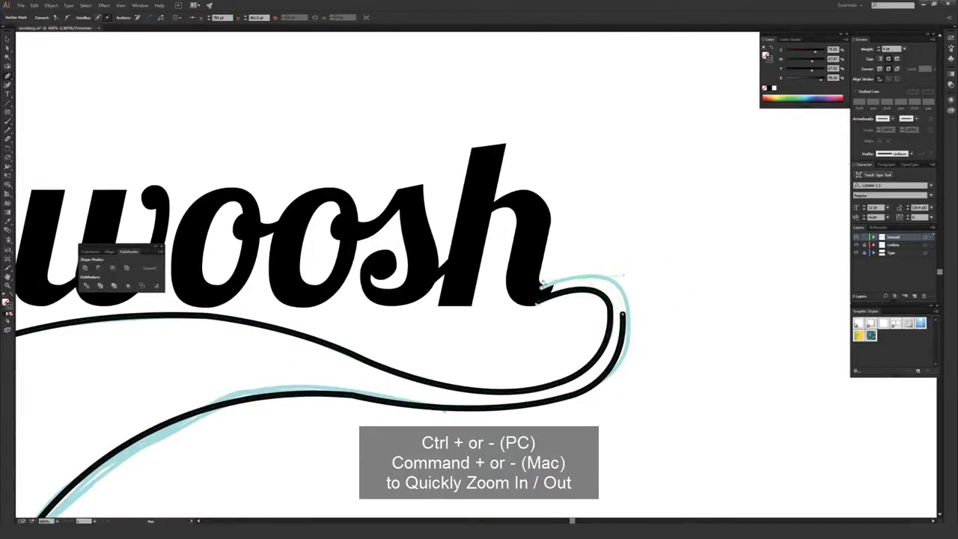
left_click(538, 291)
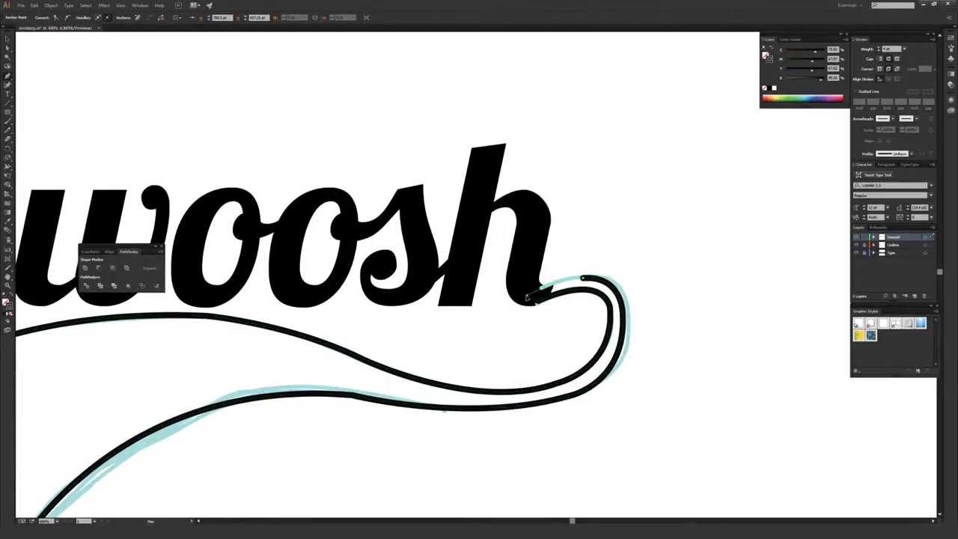
left_click(540, 291)
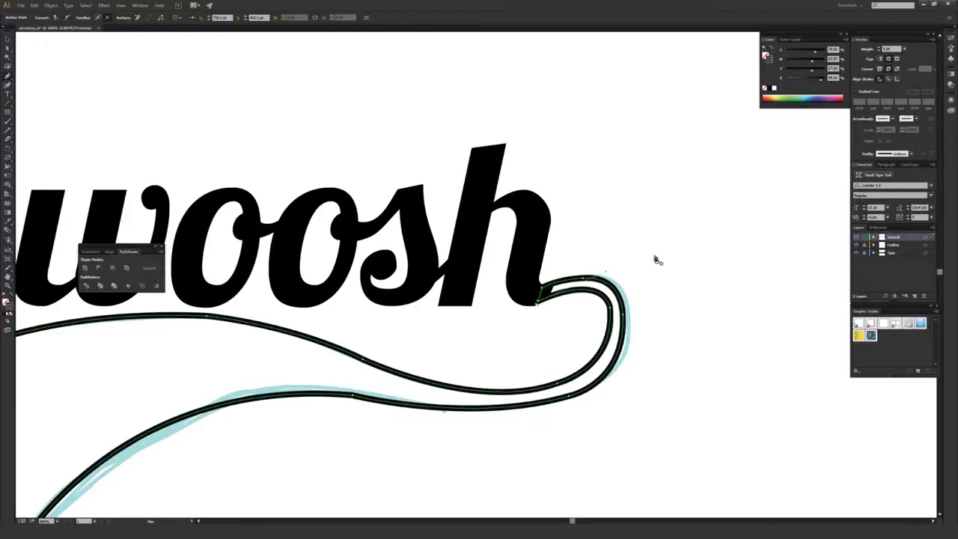
left_click(659, 197)
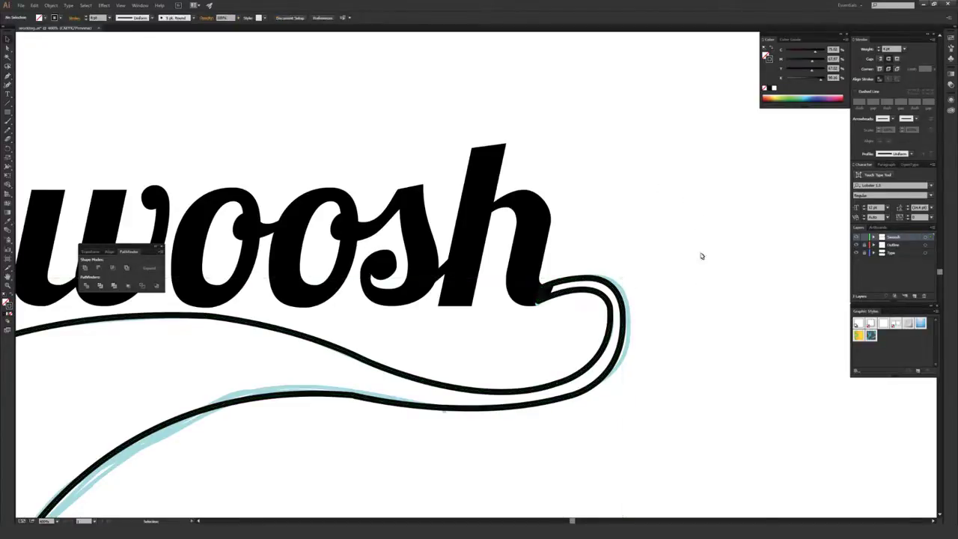
Hide the Outline layer containing the blue sketch.
key("ctrl+minus")
key("ctrl+minus")
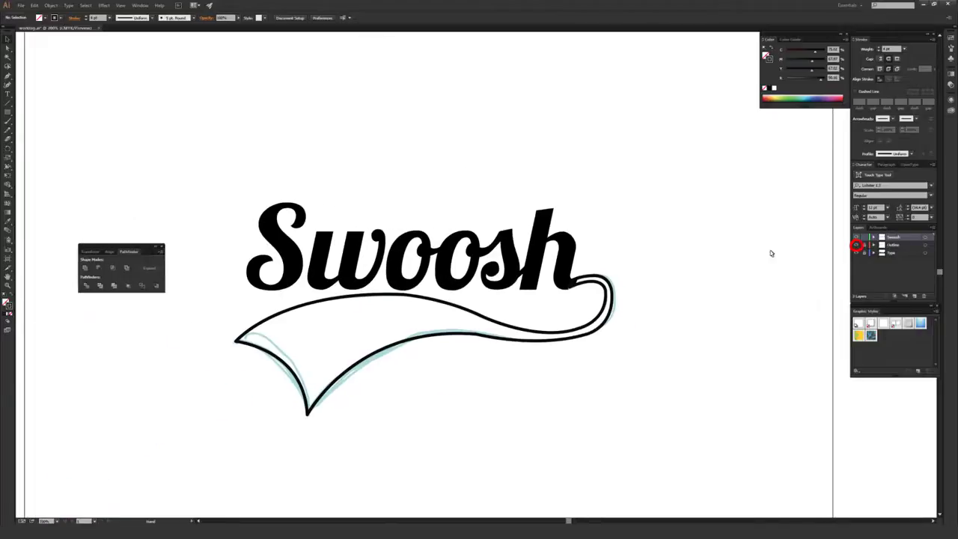
left_click(897, 247)
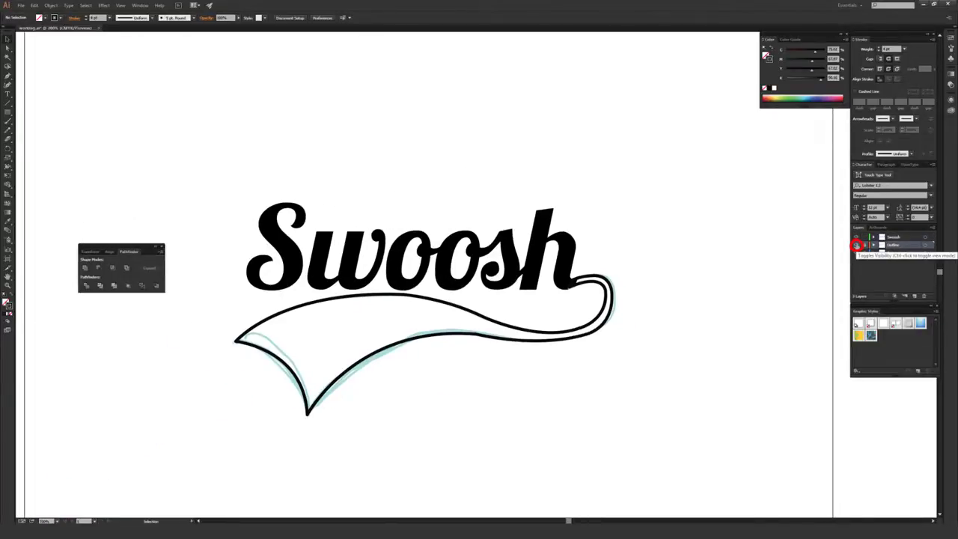
left_click(857, 245)
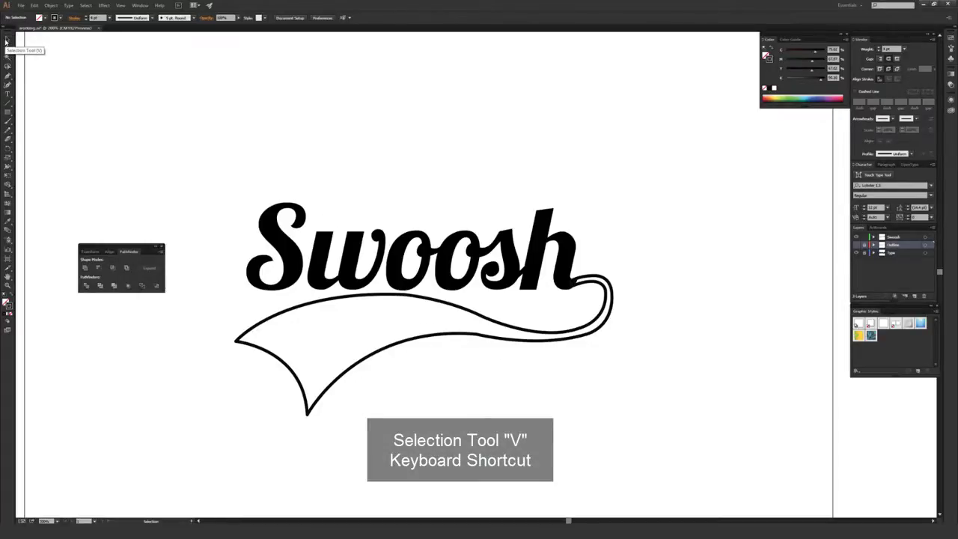
Fill the closed swoosh shape with solid black (#000000) and deselect it.
left_click_drag(189, 134, 612, 442)
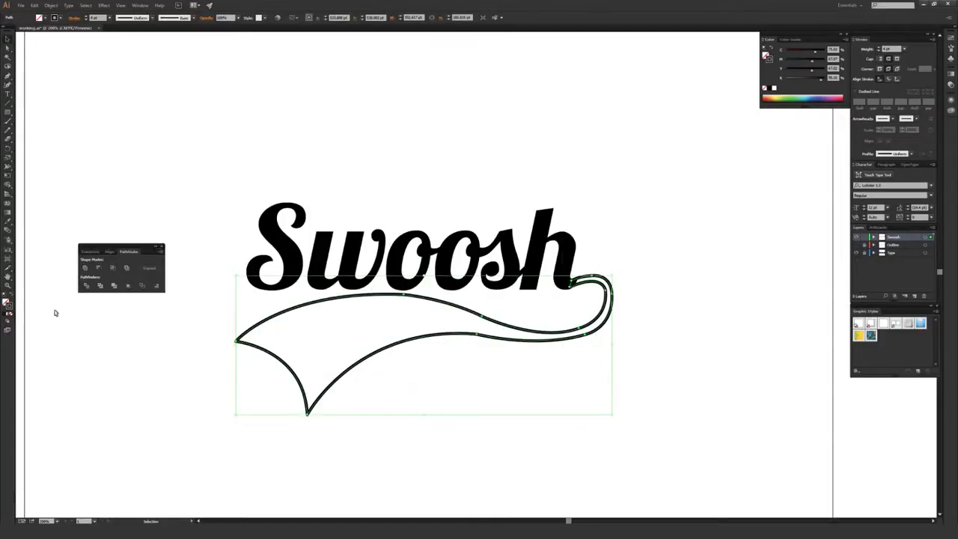
left_click(7, 304)
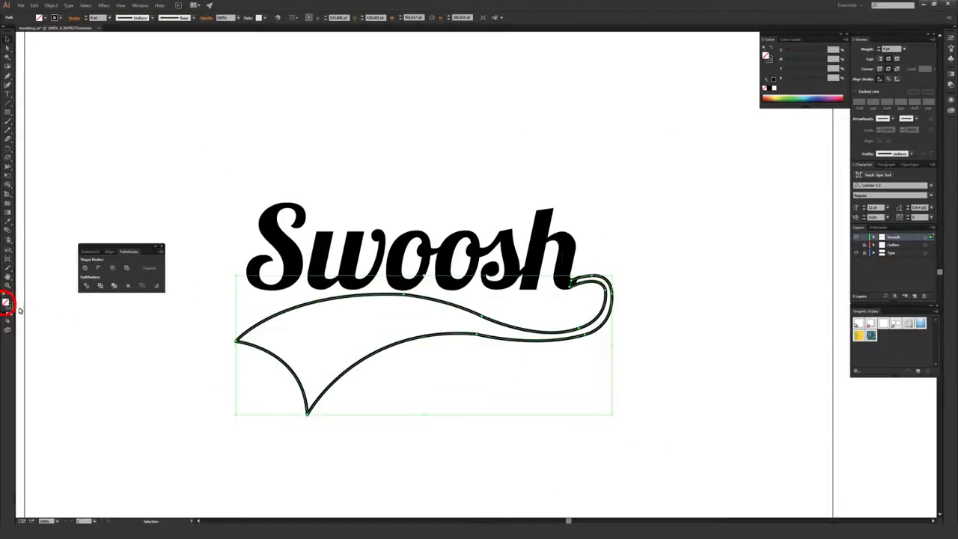
left_click(6, 315)
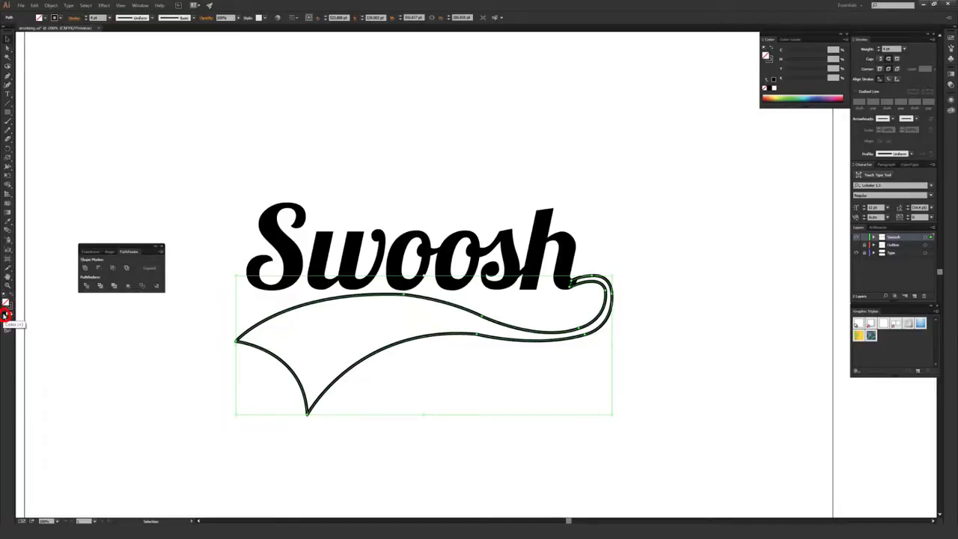
left_click(5, 314)
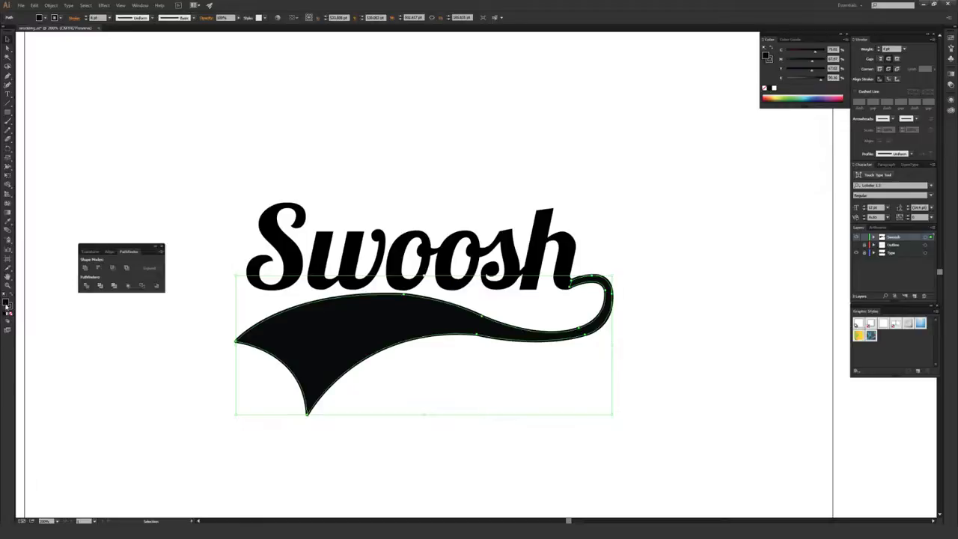
double_click(6, 303)
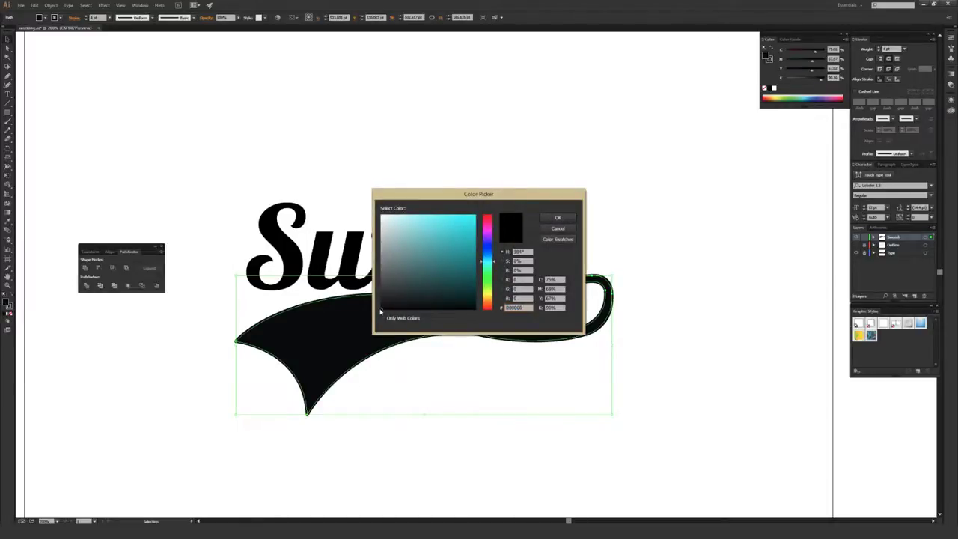
left_click(557, 218)
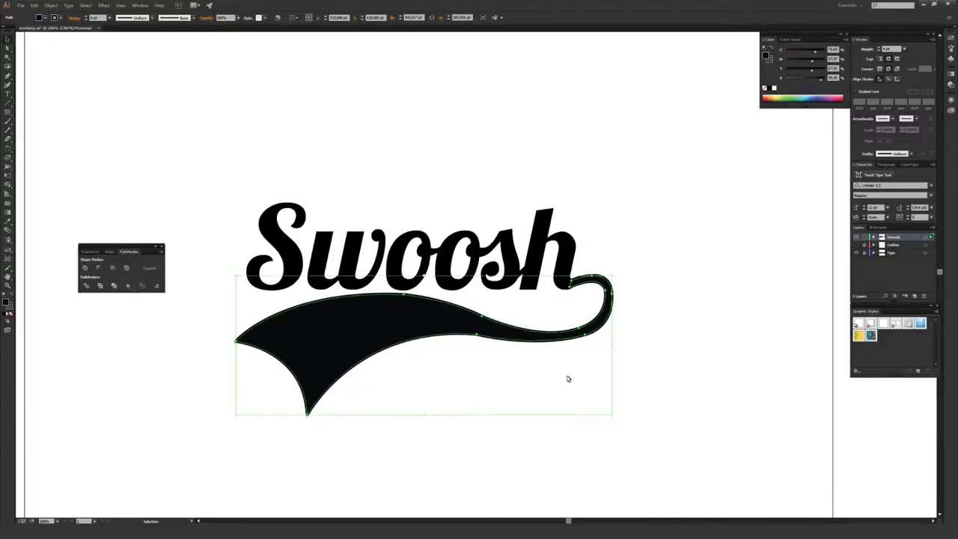
left_click(477, 182)
Smooth the kink in the middle of the swoosh's lower edge with the Smooth tool, accessed temporarily from the Paintbrush.
key("ctrl+equal")
left_click_drag(449, 277, 479, 217)
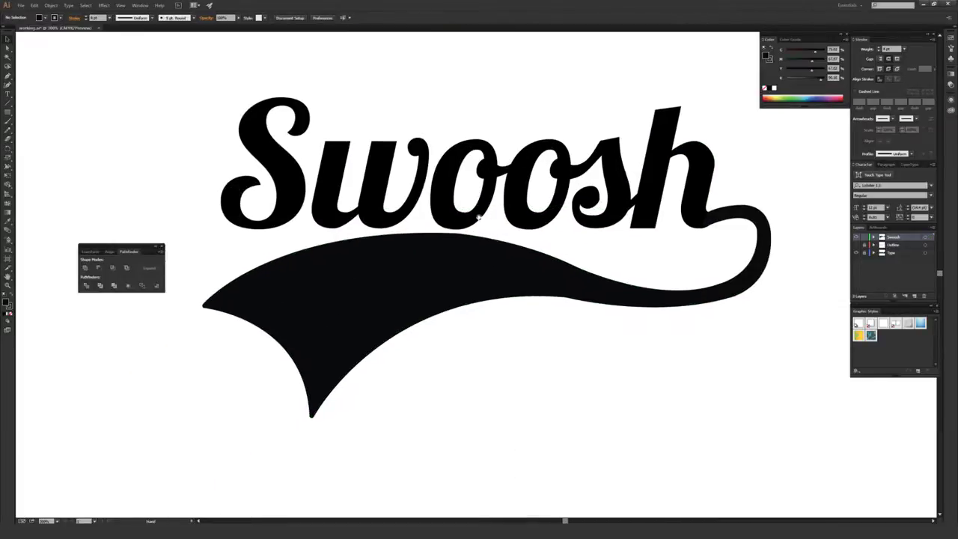
left_click(452, 252)
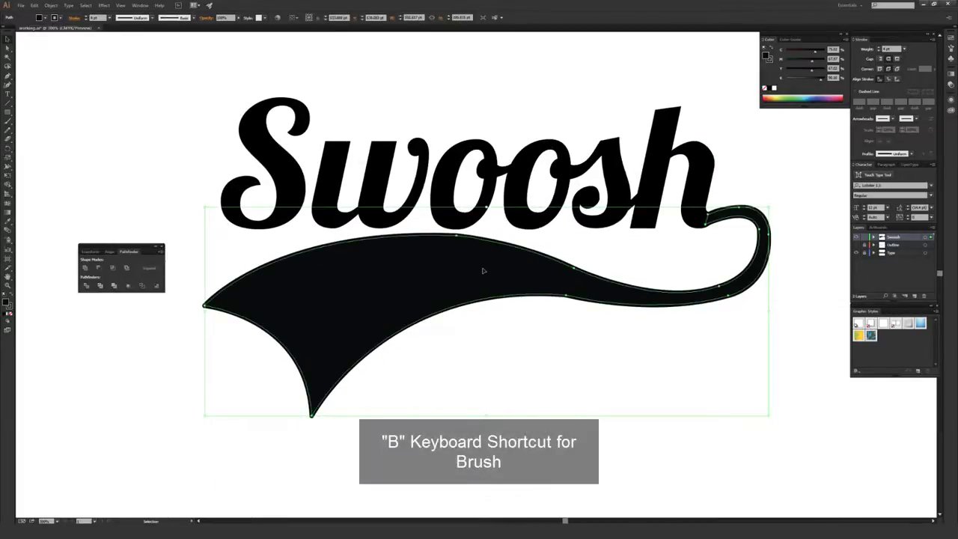
key("b")
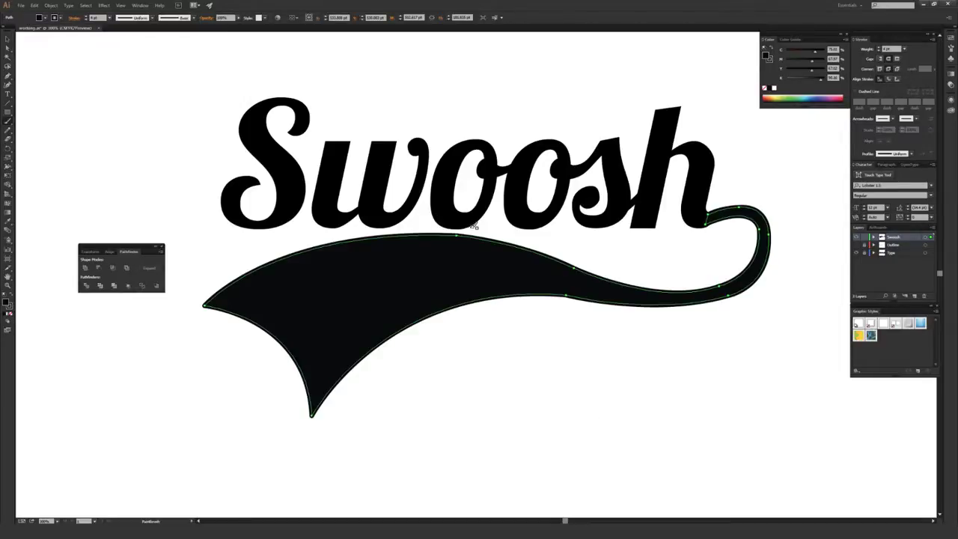
scroll(492, 247, "up", 4)
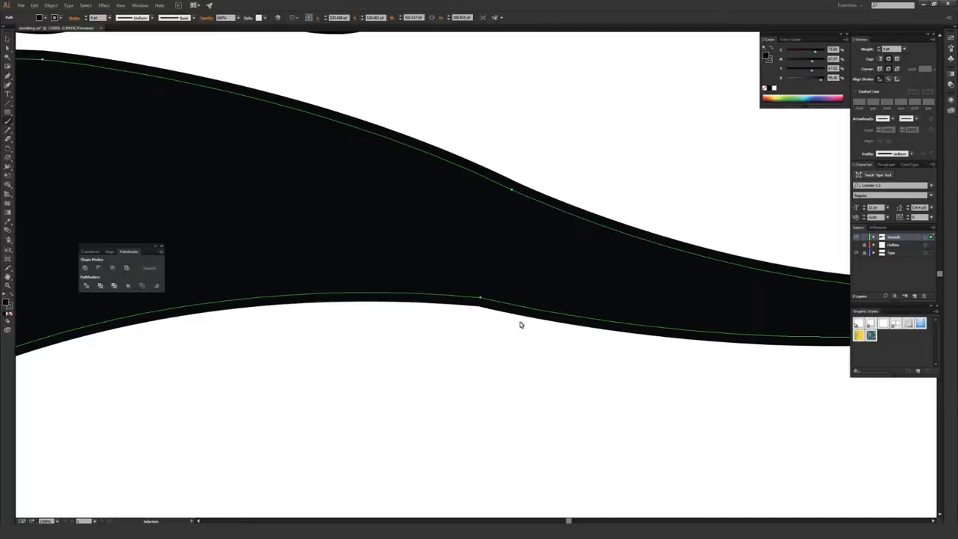
scroll(518, 325, "up", 2)
scroll(519, 325, "up", 1)
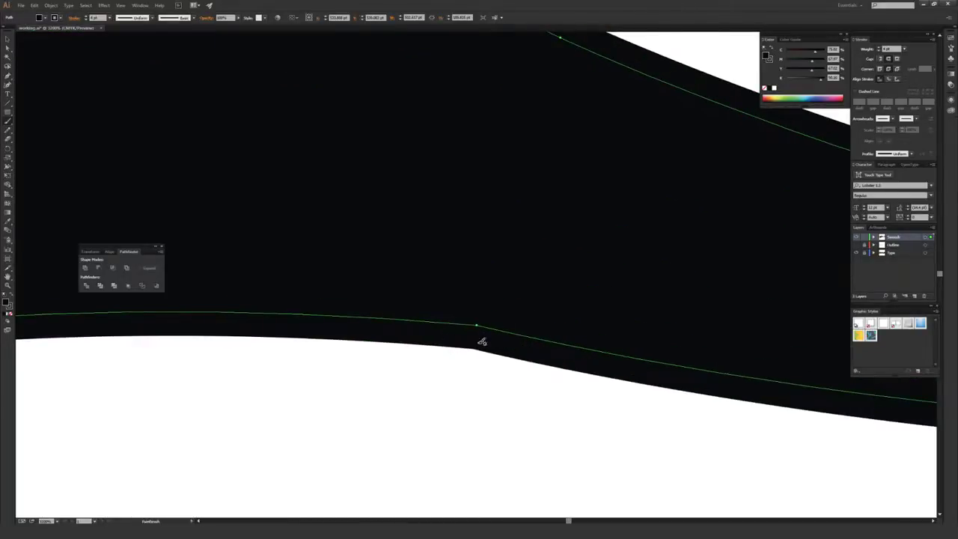
scroll(470, 335, "down", 5)
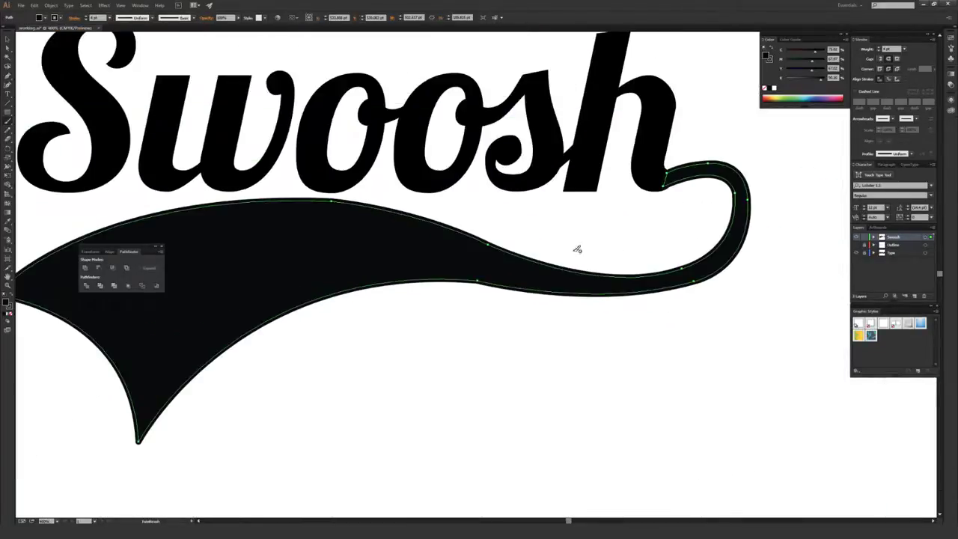
key("b")
scroll(527, 206, "down", 2)
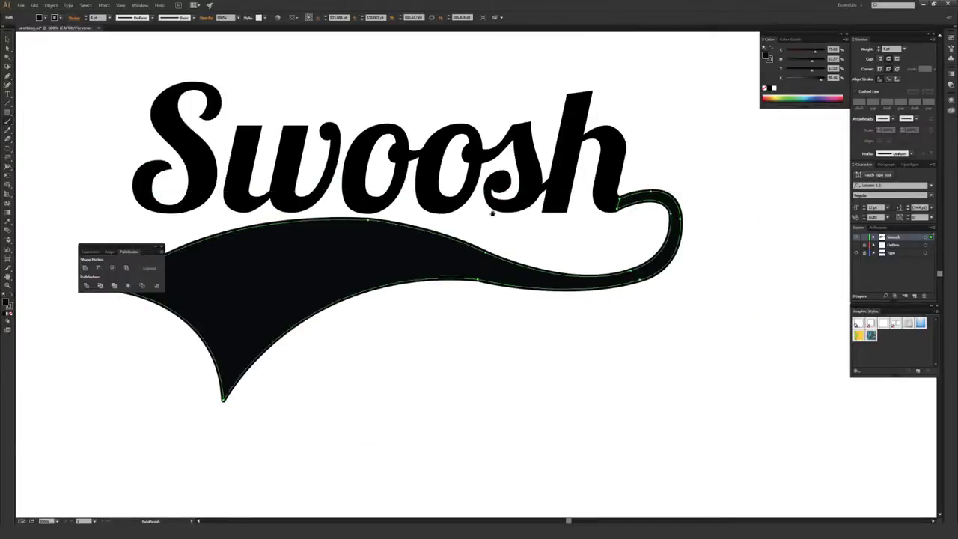
mouse_move(496, 209)
left_mouse_down()
mouse_move(558, 224)
mouse_move(562, 235)
left_mouse_up()
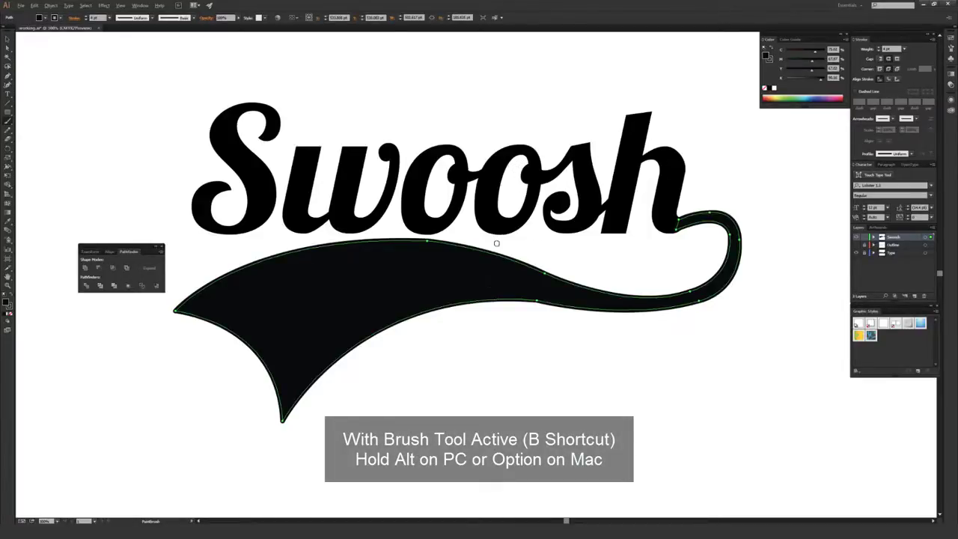
left_click_drag(481, 301, 547, 306)
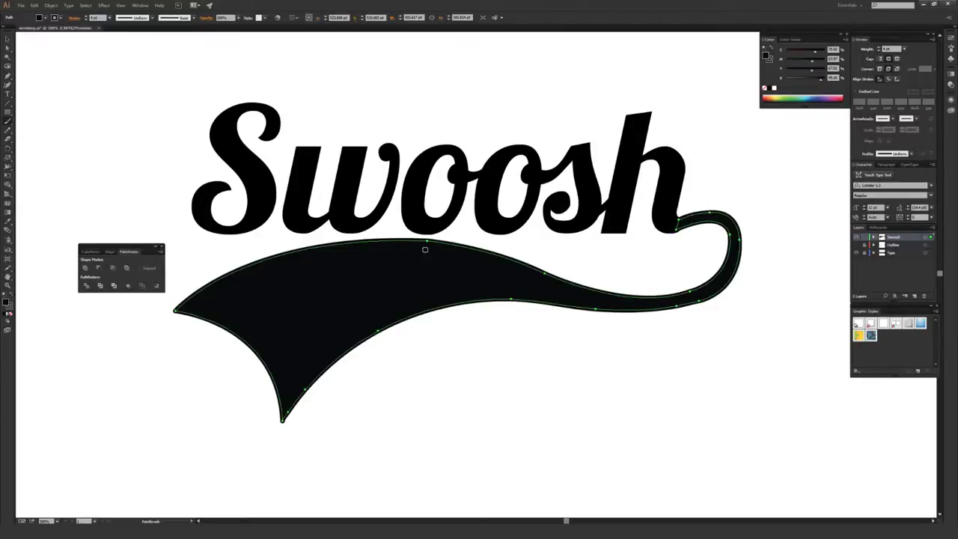
Smooth the swoosh's upper edge and the underside approaching the loop, and deselect the shape.
left_click_drag(389, 239, 427, 244)
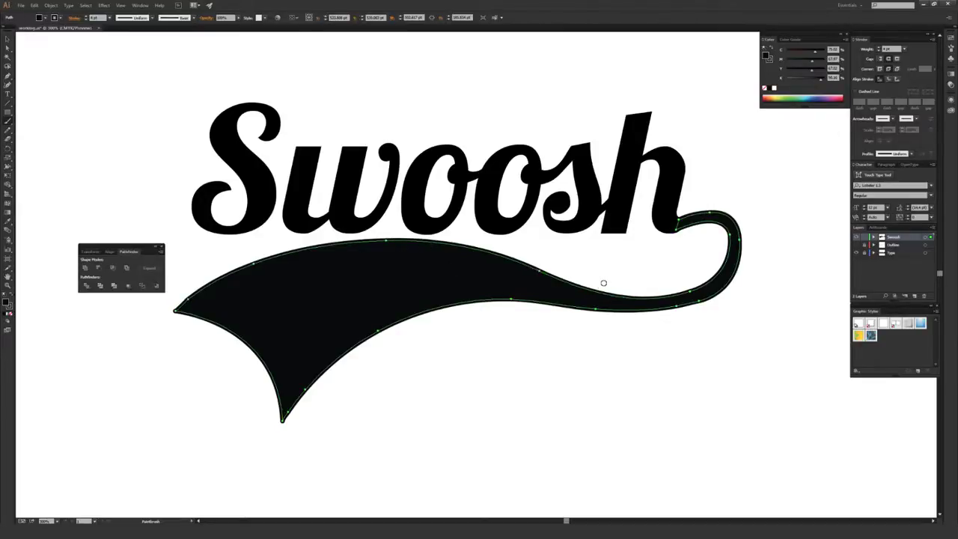
left_click_drag(708, 299, 625, 309)
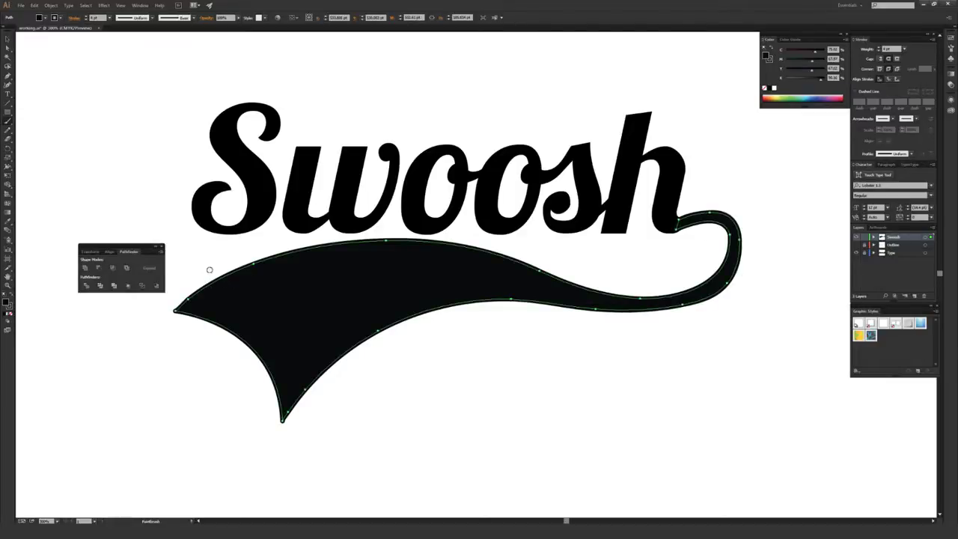
left_click(227, 255, "ctrl")
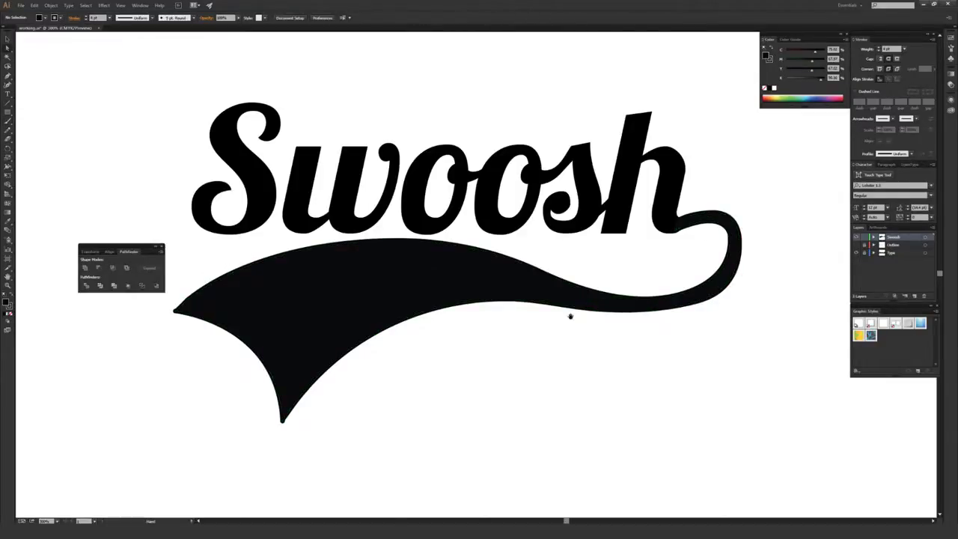
Straighten the bumpy upper edge at the swoosh's left tip by adjusting its anchor handles with Direct Selection.
left_click_drag(303, 298, 562, 282)
left_click_drag(413, 267, 478, 329)
left_click(423, 280)
left_click_drag(452, 289, 522, 322)
left_click(522, 323)
key("ctrl+equal")
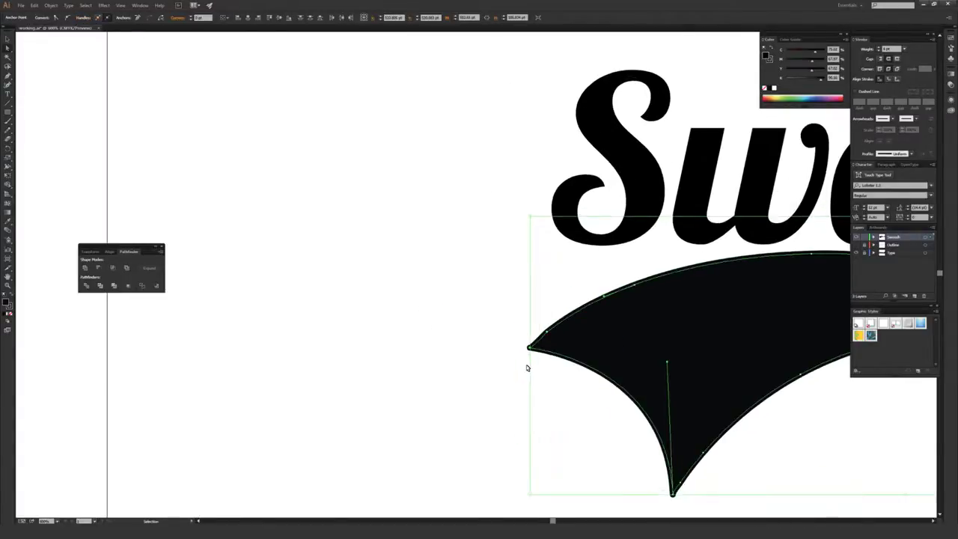
key("ctrl+equal")
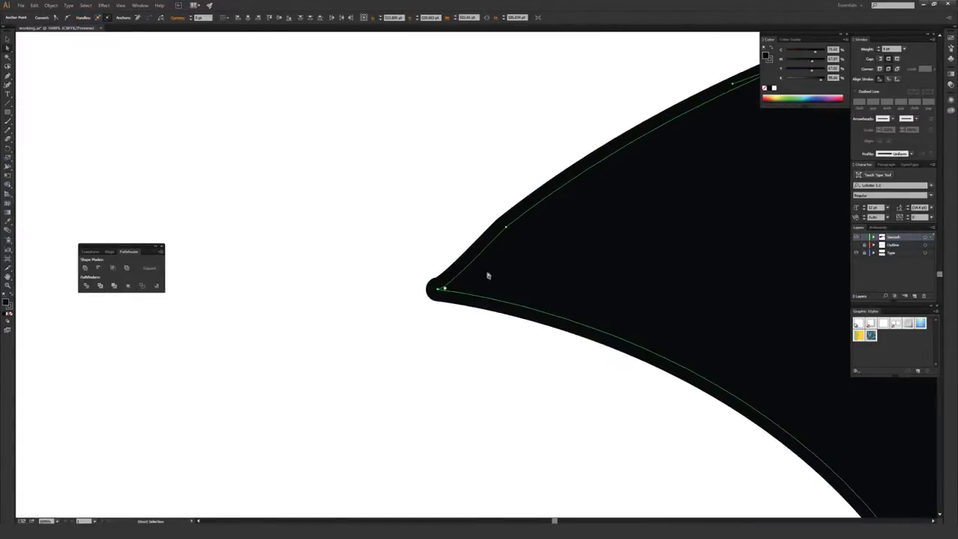
key("ctrl+equal")
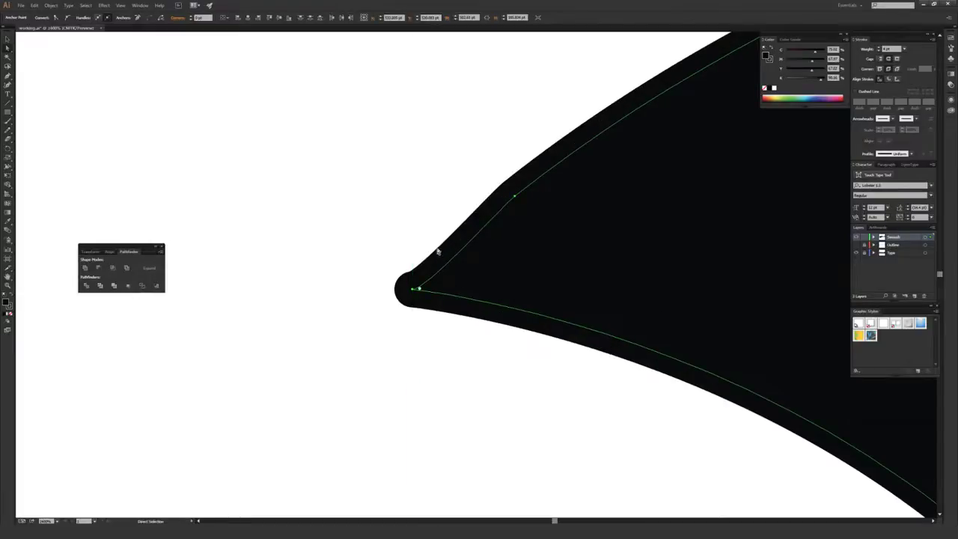
left_click(426, 244)
left_click_drag(426, 293, 426, 274)
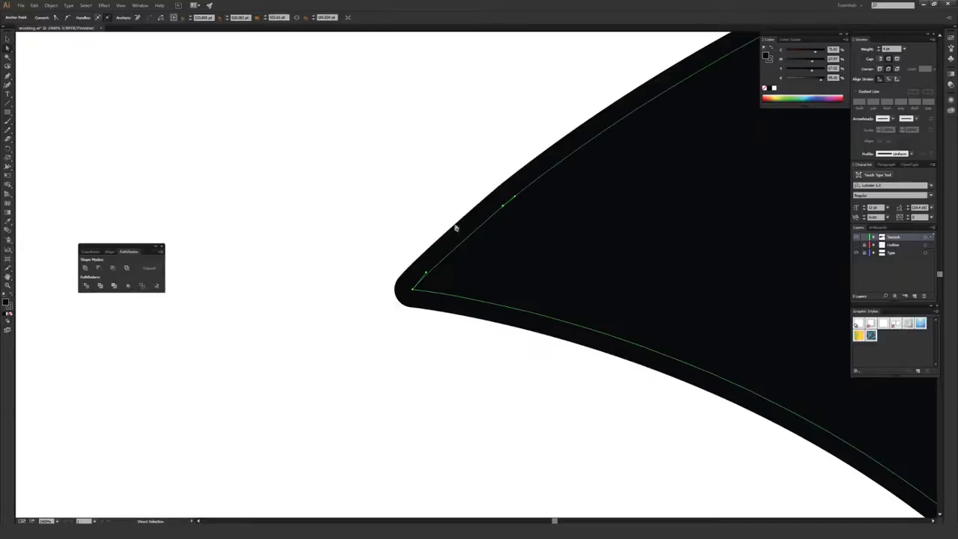
left_click(434, 208)
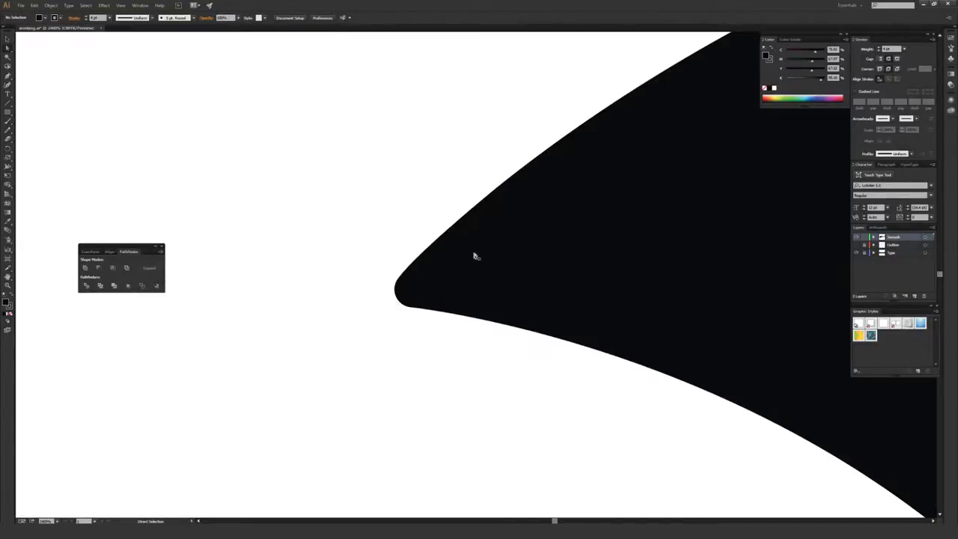
Straighten the right edge of the swoosh's lower tip by adjusting the tip's handle and shifting the neighbouring anchor outward with Direct Selection.
key("ctrl+minus")
key("ctrl+minus")
key("ctrl+minus")
key("ctrl+minus")
key("ctrl+minus")
key("ctrl+minus")
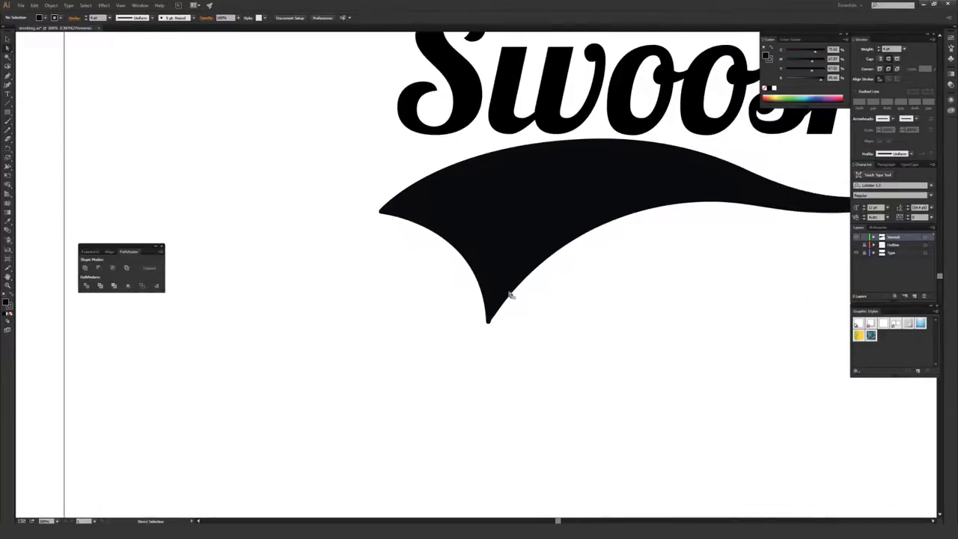
key("ctrl+plus")
key("ctrl+plus")
key("ctrl+plus")
key("ctrl+plus")
left_click_drag(574, 389, 507, 218)
left_click_drag(524, 287, 510, 233)
left_click(486, 250)
key("ctrl+plus")
key("ctrl+plus")
key("ctrl+plus")
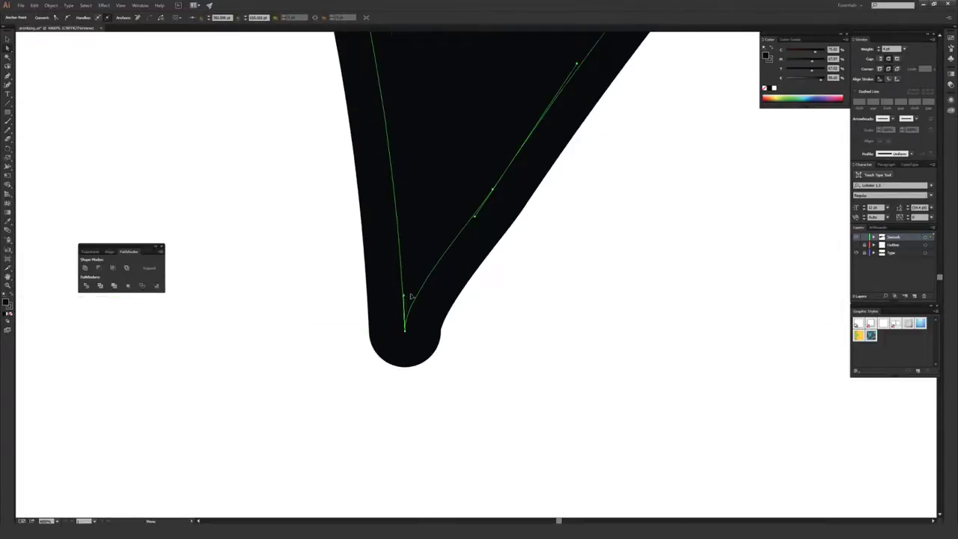
left_click_drag(405, 297, 443, 283)
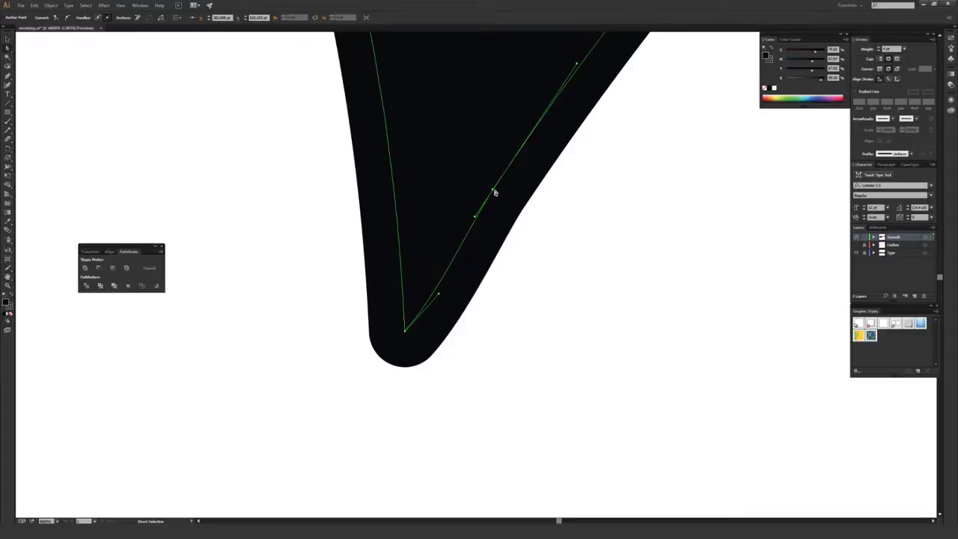
left_click_drag(492, 189, 502, 197)
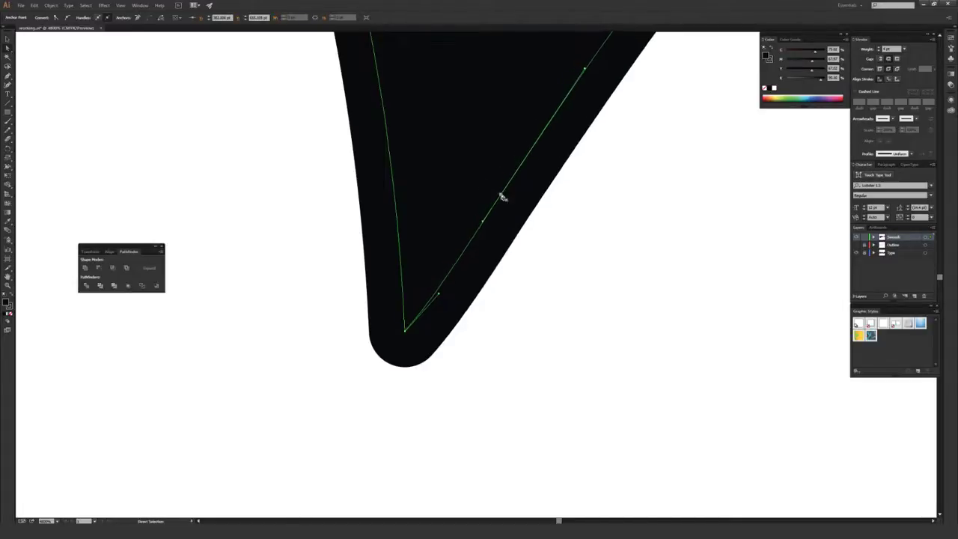
left_click(570, 240)
scroll(579, 225, "down", 3)
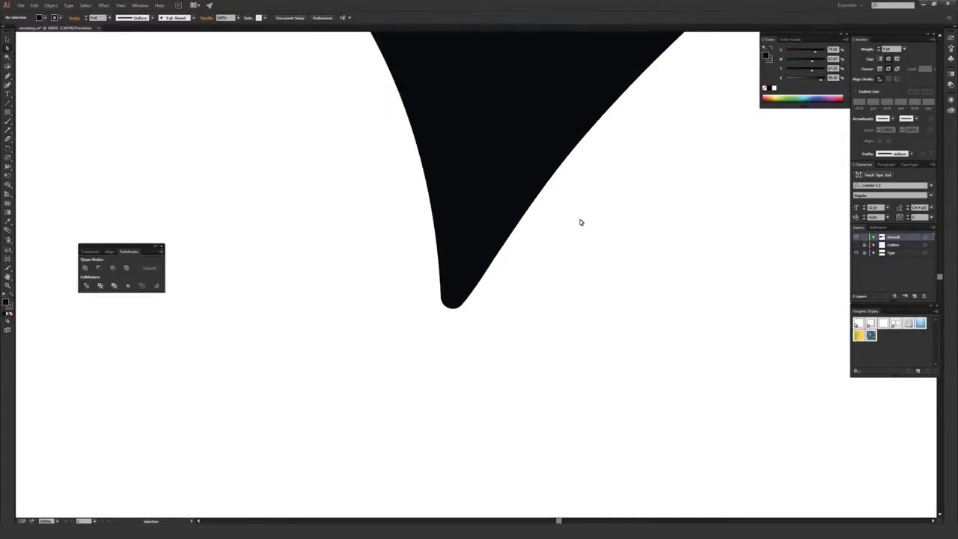
scroll(455, 268, "down", 3)
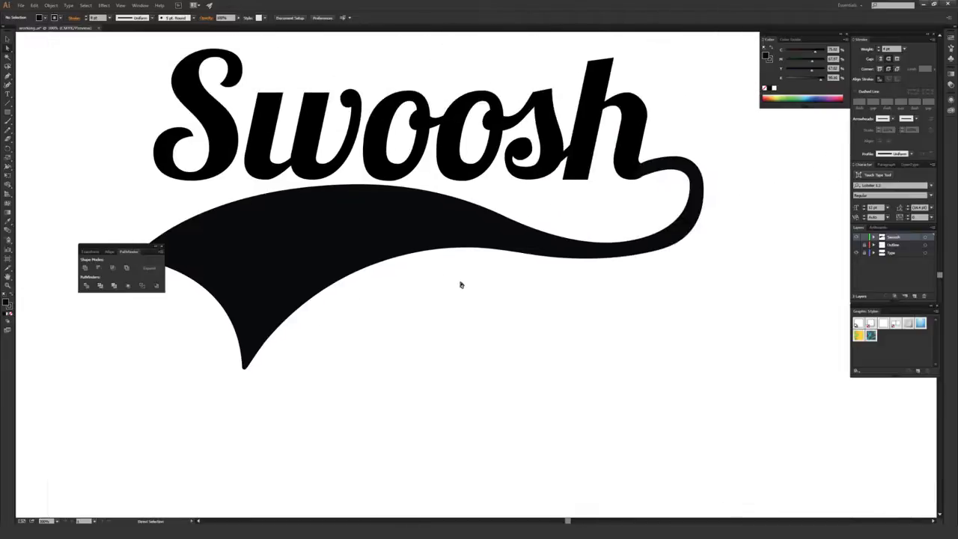
Round out the loop's lower outer curve by moving its anchor slightly inward, and deselect the swoosh.
scroll(547, 252, "up", 4)
scroll(563, 254, "down", 2)
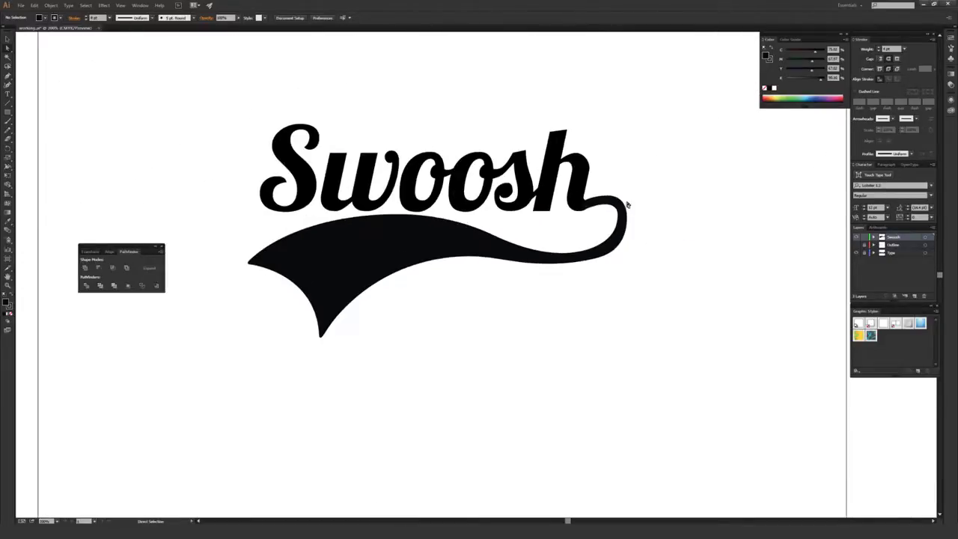
left_click_drag(636, 206, 558, 215)
left_click_drag(530, 253, 563, 263)
scroll(569, 262, "up", 5)
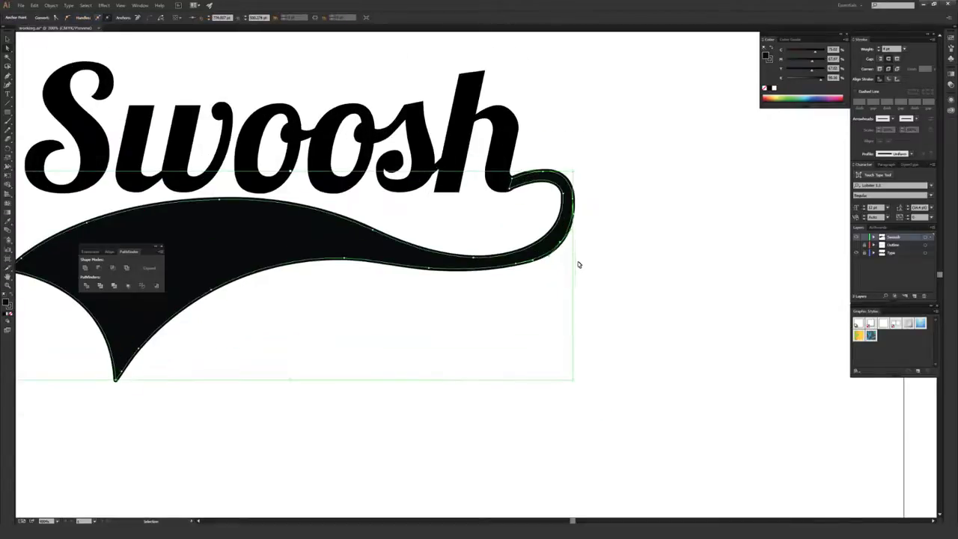
left_click_drag(639, 254, 389, 336)
scroll(570, 292, "up", 2)
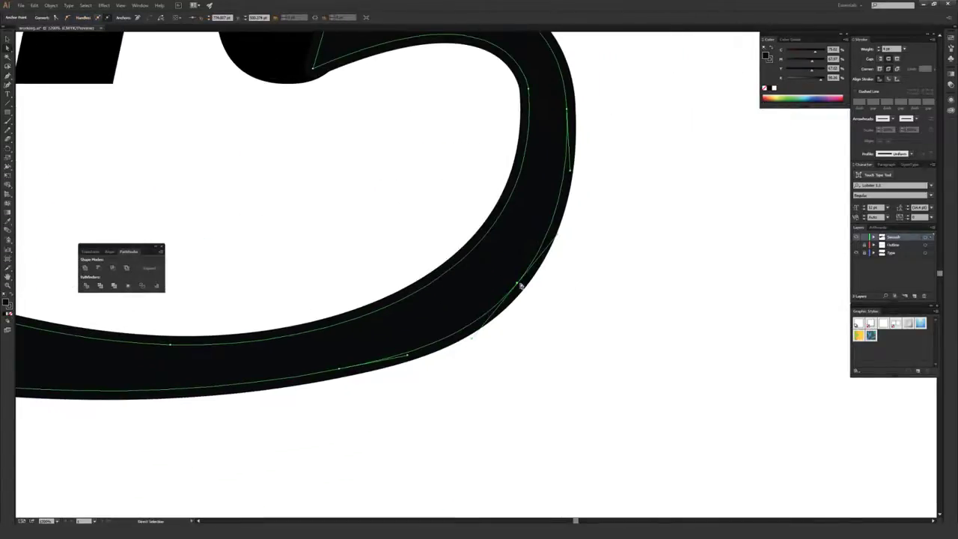
left_click_drag(518, 282, 509, 281)
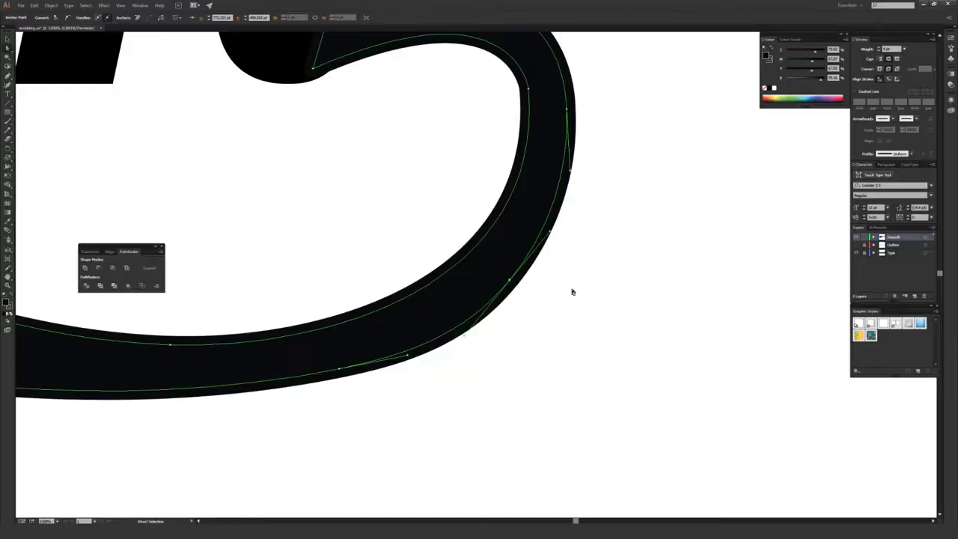
left_click(571, 291)
scroll(571, 291, "down", 4)
scroll(571, 291, "down", 2)
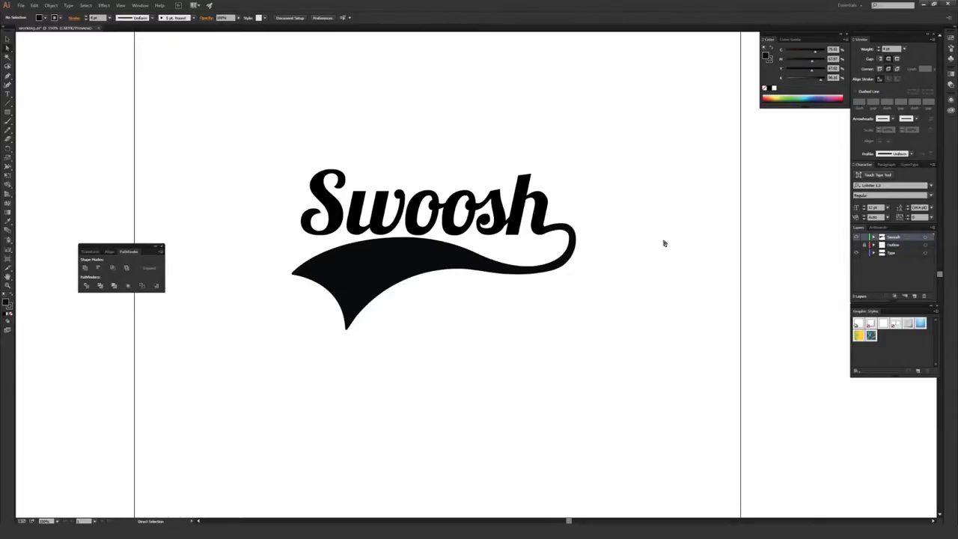
Select the word Swoosh together with its tail, place a duplicate of both directly below the original, and deselect.
left_click(7, 37)
left_click_drag(204, 83, 591, 364)
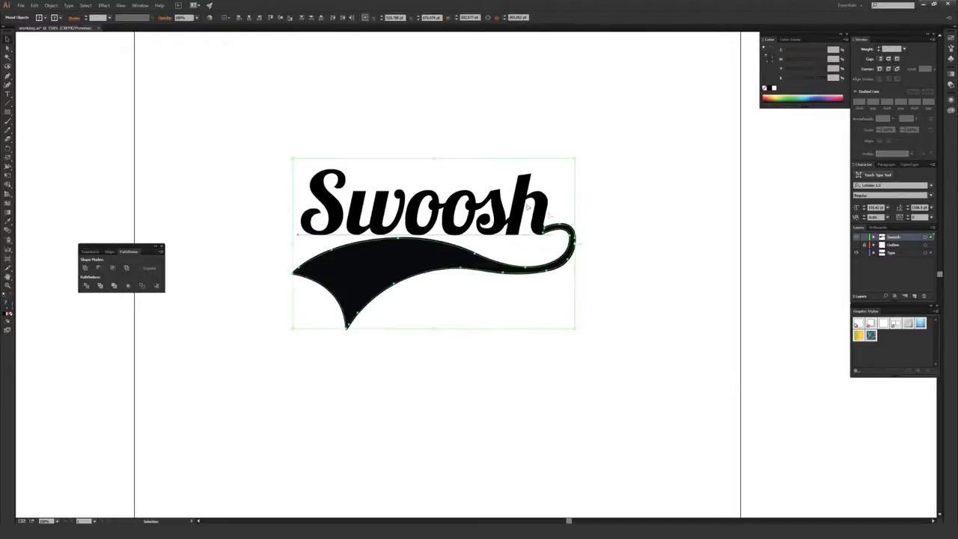
scroll(405, 259, "down", 2)
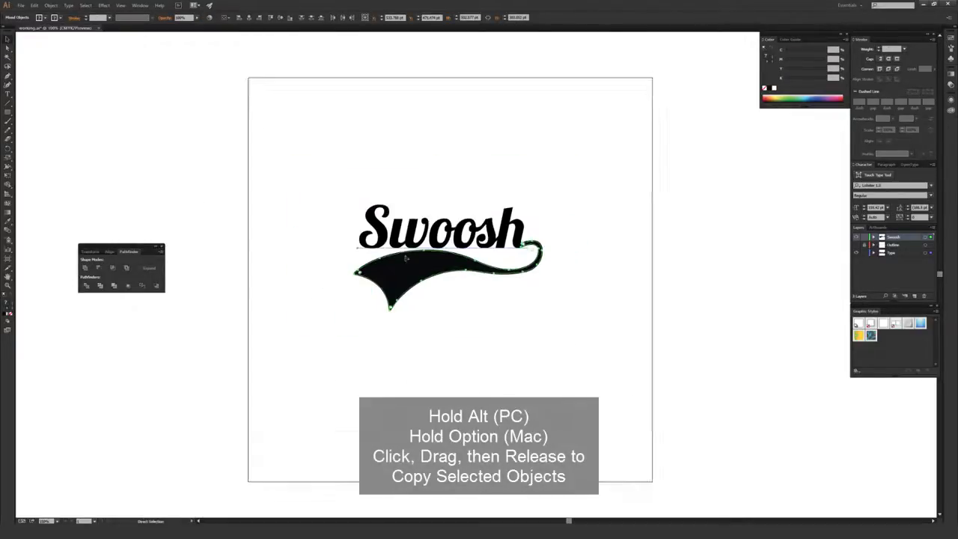
scroll(469, 235, "down", 2)
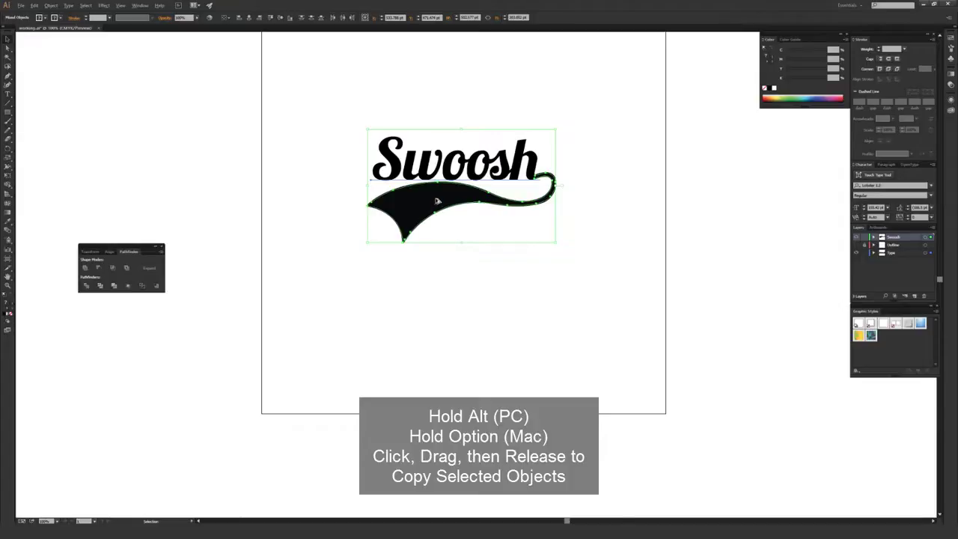
left_click_drag(440, 197, 434, 340)
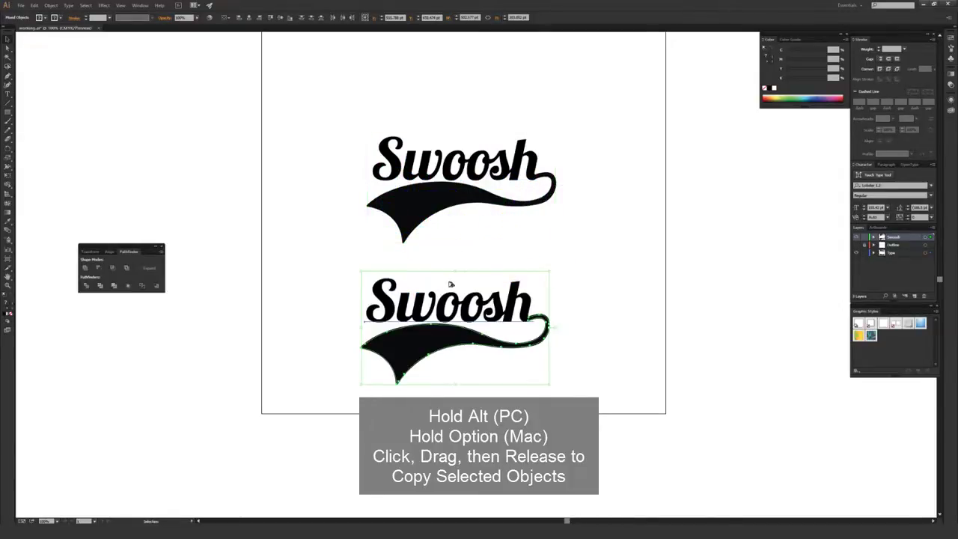
left_click(591, 277)
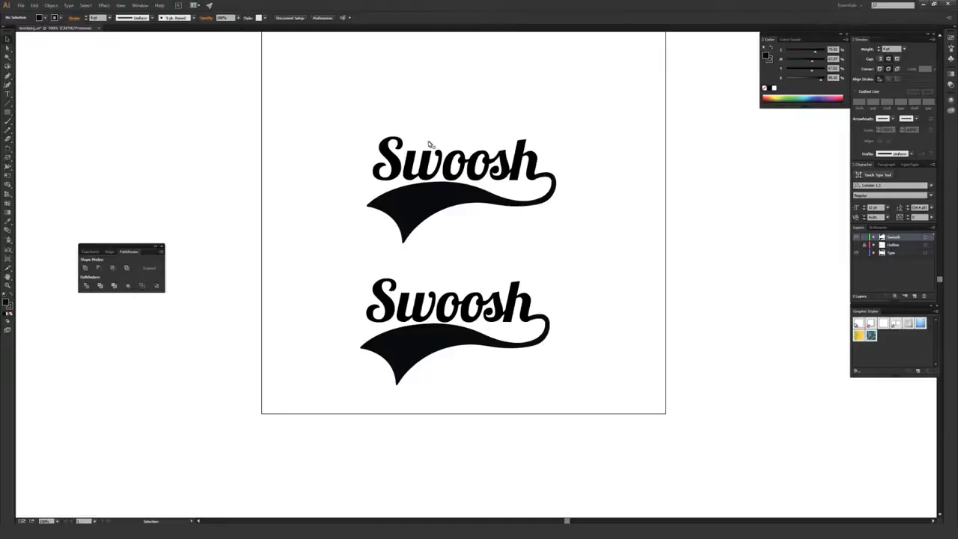
Expand the fill and stroke of the lower copy's swoosh tail.
left_click_drag(520, 293, 540, 232)
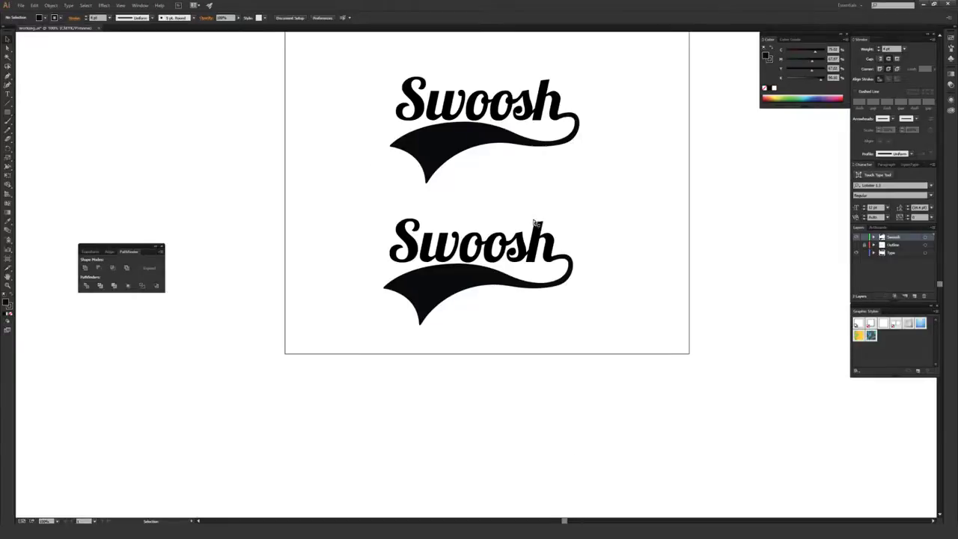
left_click(423, 307)
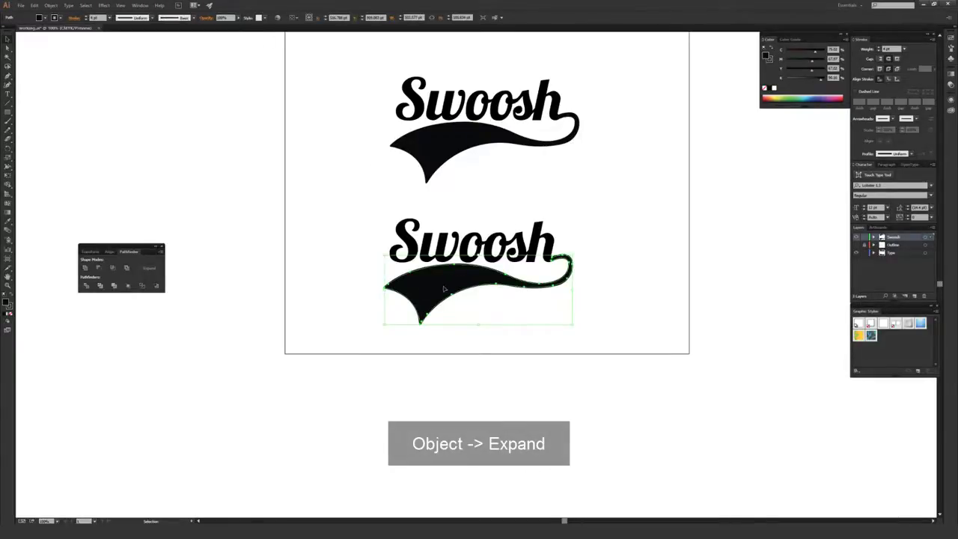
left_click(50, 5)
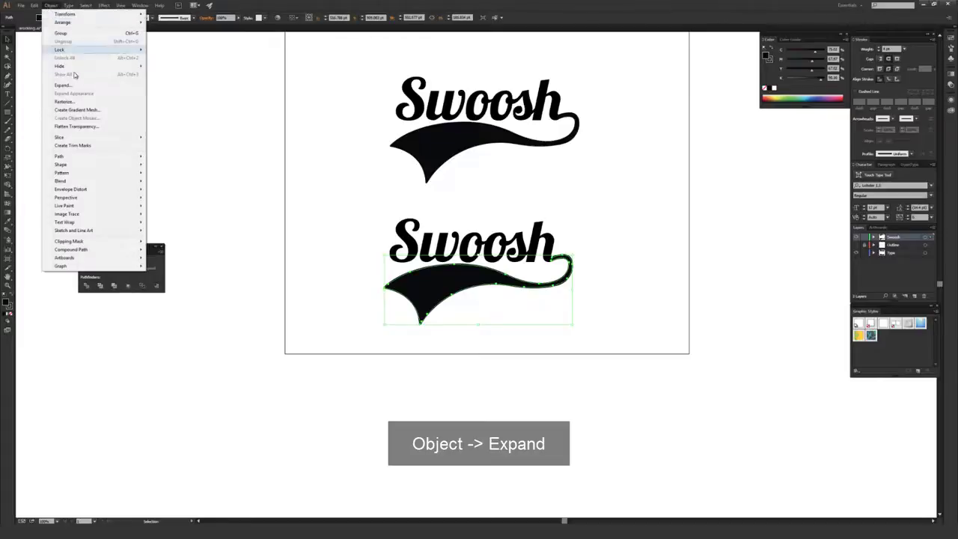
left_click(74, 85)
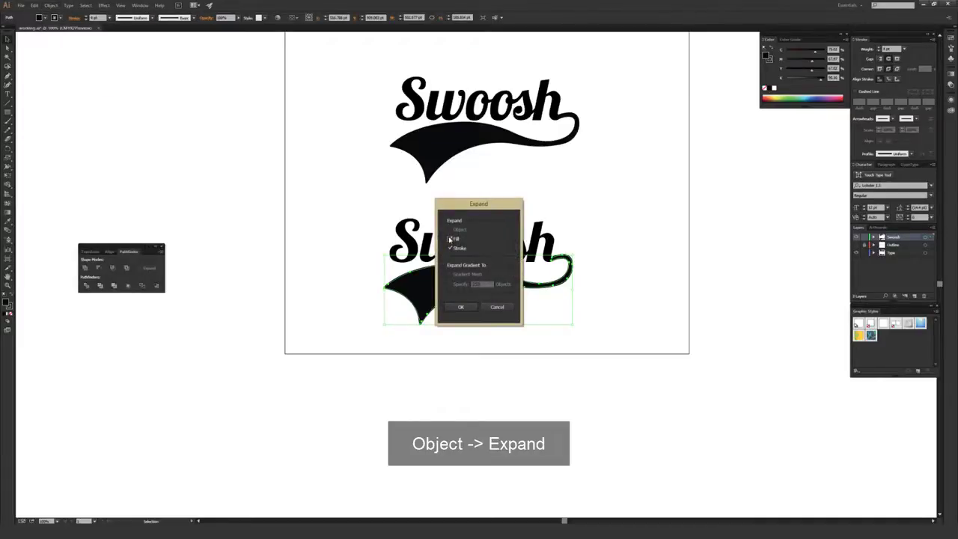
left_click(460, 307)
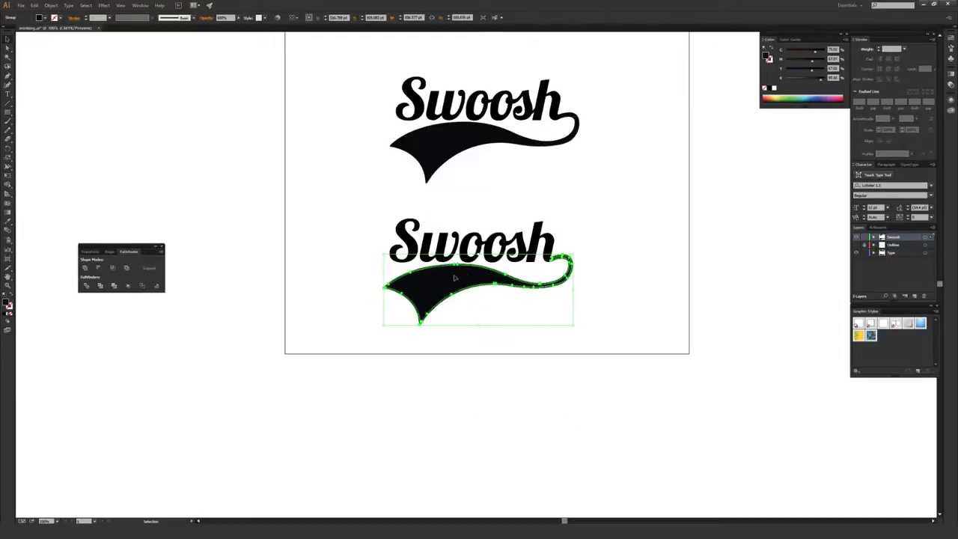
Try to unite the expanded fill and stroke pieces of the lower swoosh tail with Pathfinder's Unite.
key("ctrl+plus")
key("ctrl+plus")
key("ctrl+plus")
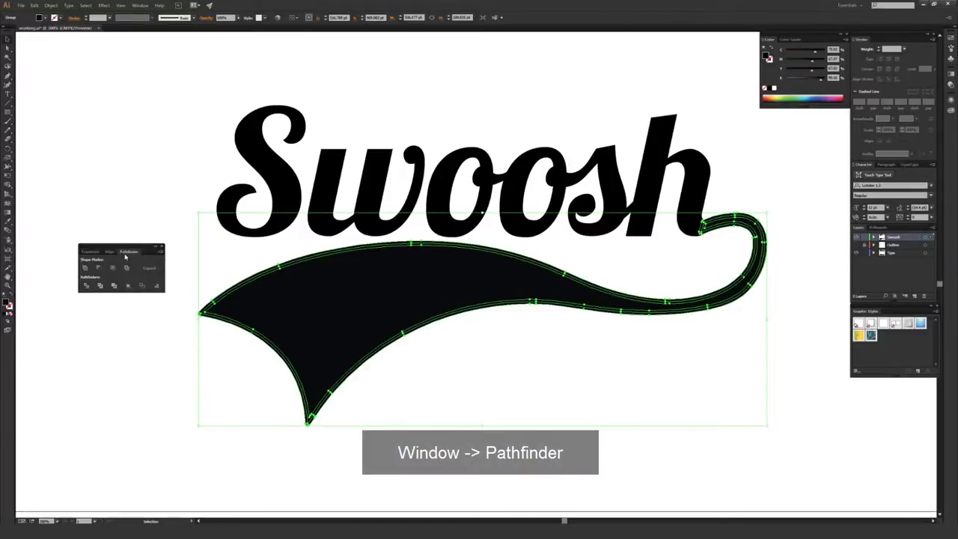
left_click(140, 5)
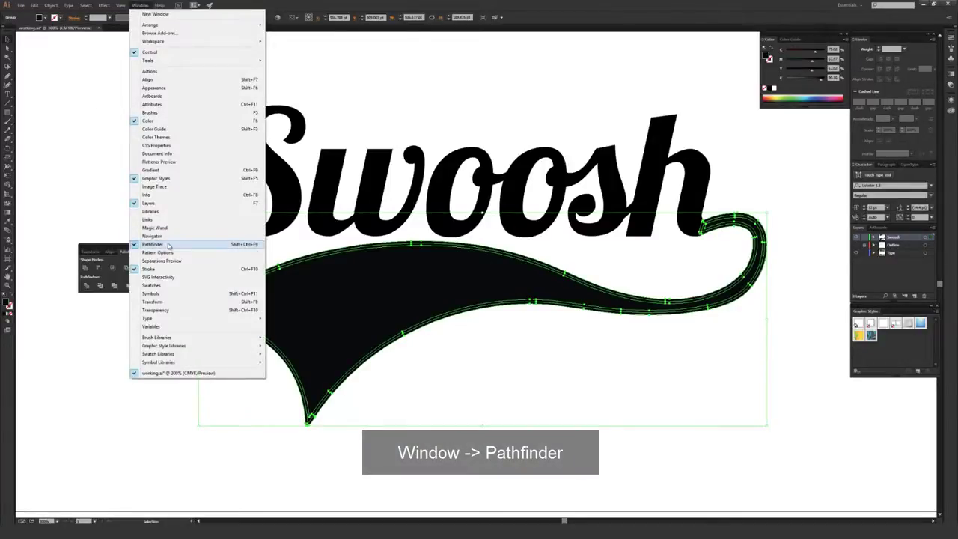
left_click(161, 244)
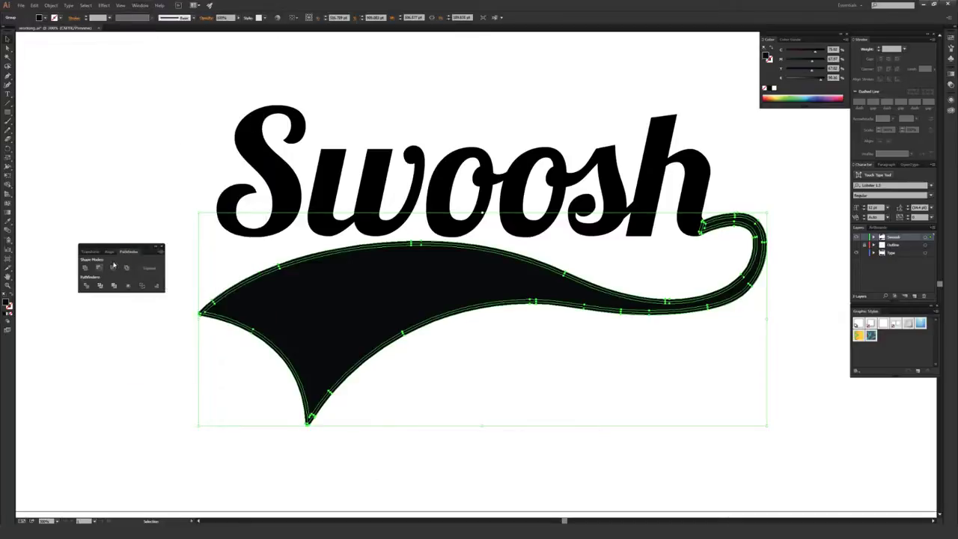
left_click(85, 268)
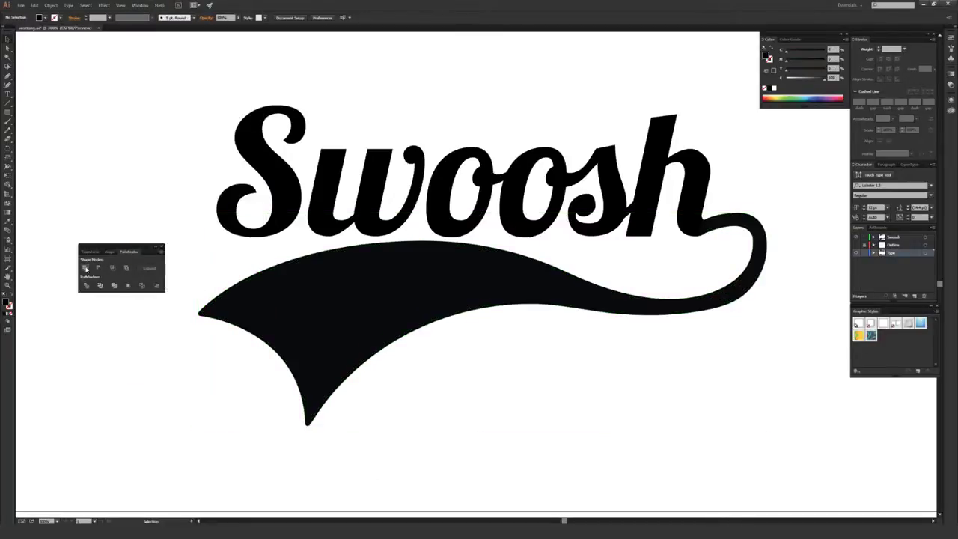
Convert the lower copy's word Swoosh from live type to outlines.
left_click(288, 191)
right_click(288, 191)
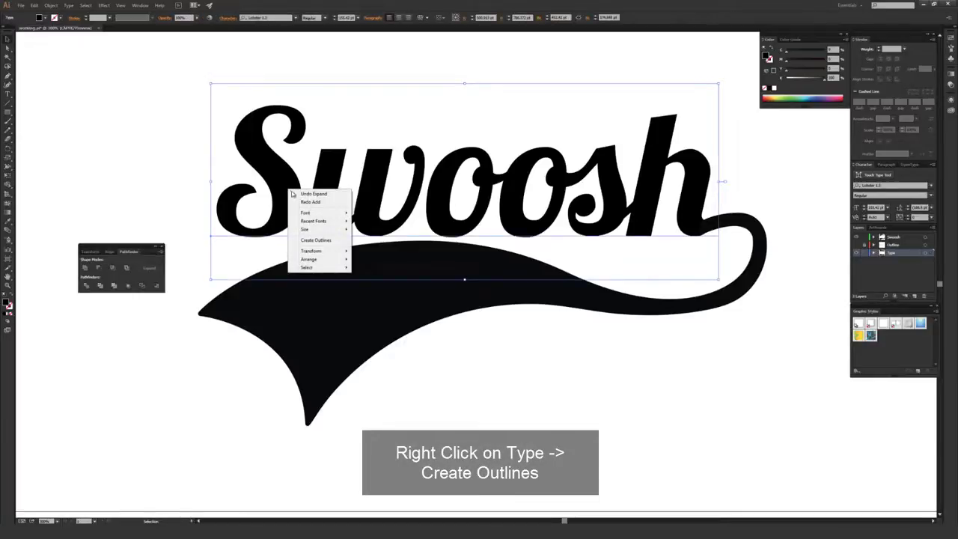
left_click(315, 240)
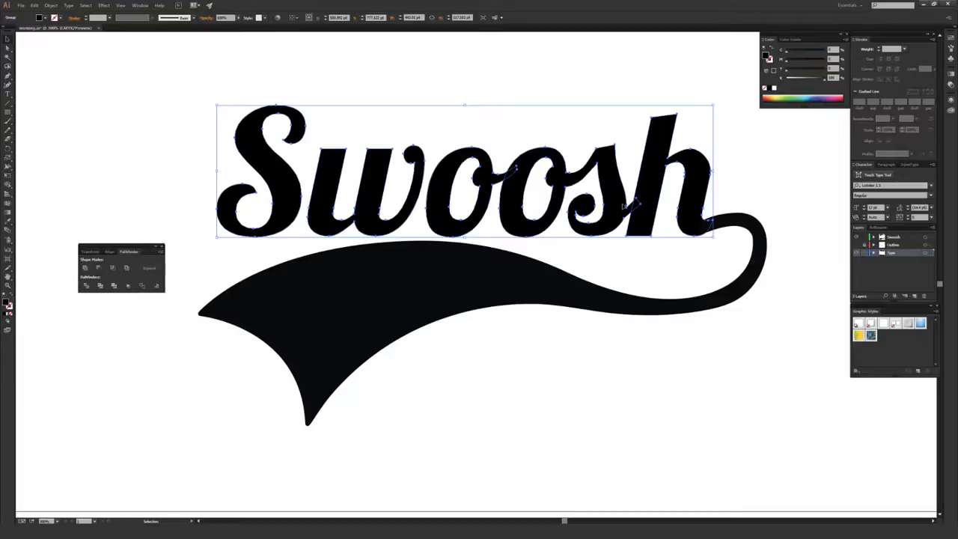
Unite the outlined word and the expanded tail of the lower copy into one shape with Pathfinder, and deselect it.
left_click_drag(198, 76, 771, 392)
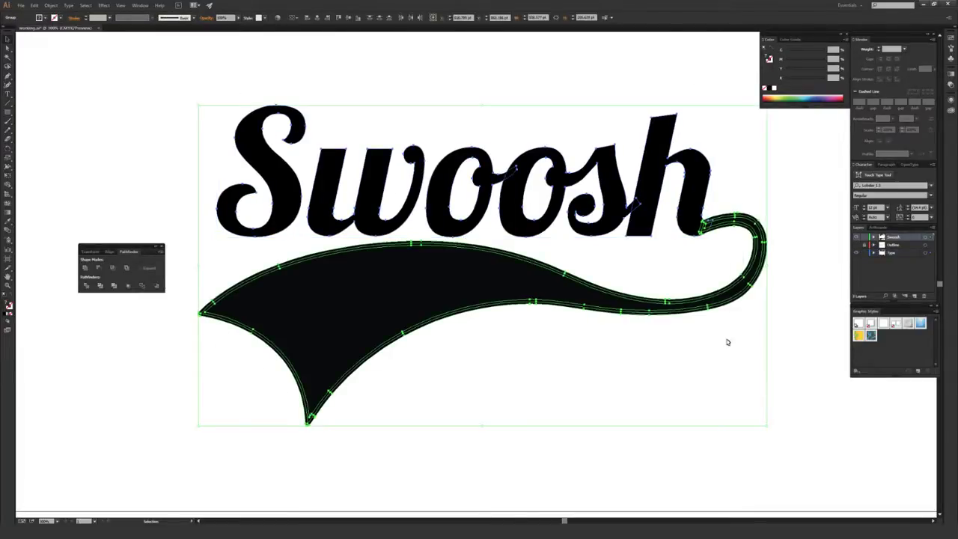
left_click(85, 268)
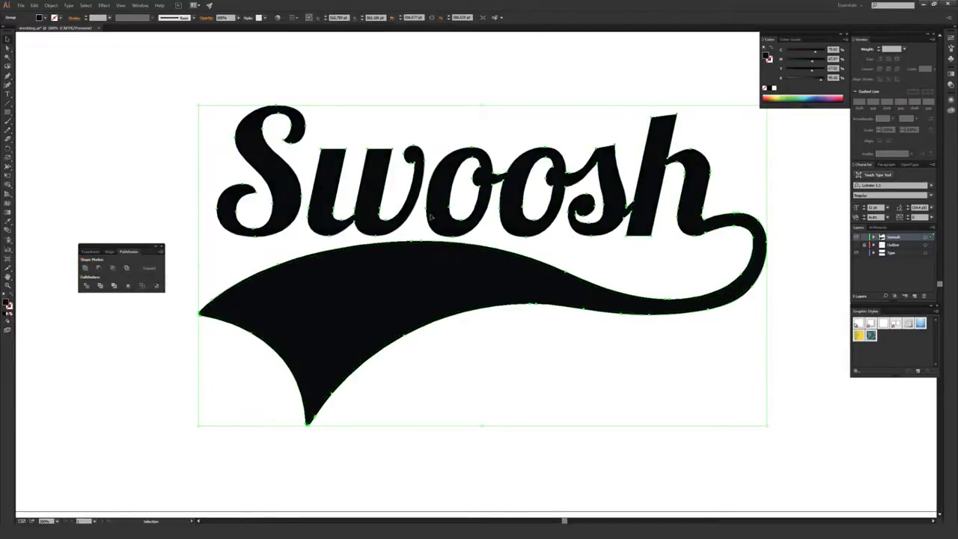
left_click(782, 204)
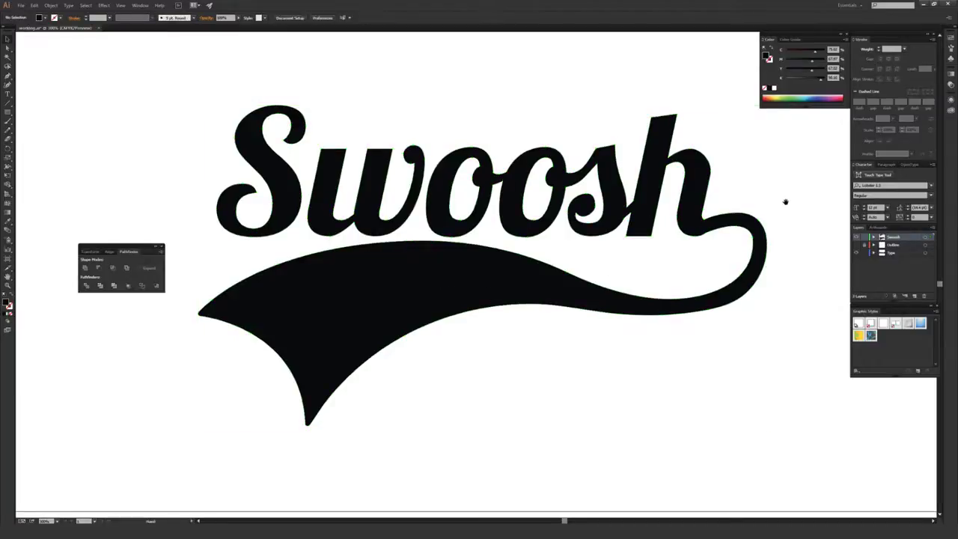
Smooth the upper edge of the lower copy's outline where the letter h meets the swoosh tail, using the Smooth tool.
left_click_drag(759, 202, 592, 242)
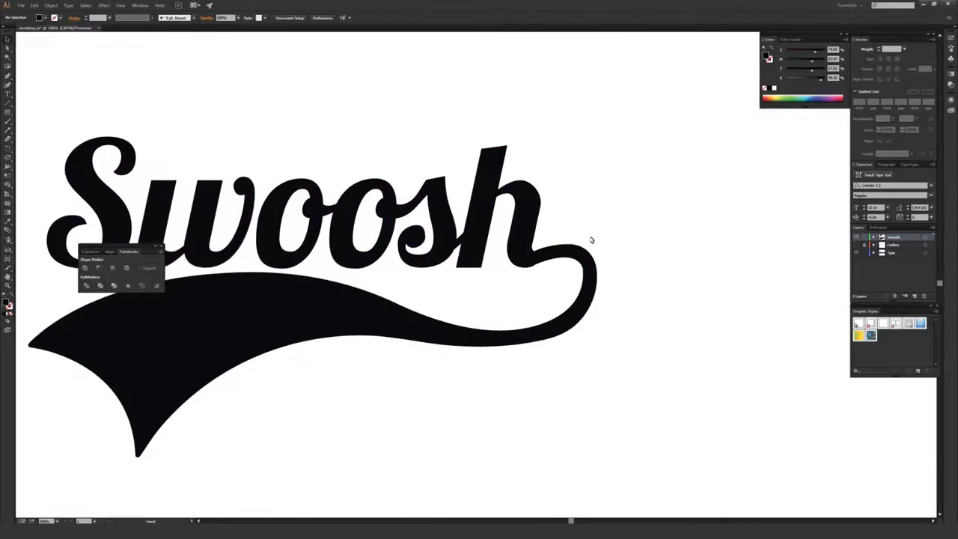
scroll(595, 241, "up", 3)
left_click_drag(536, 282, 497, 268)
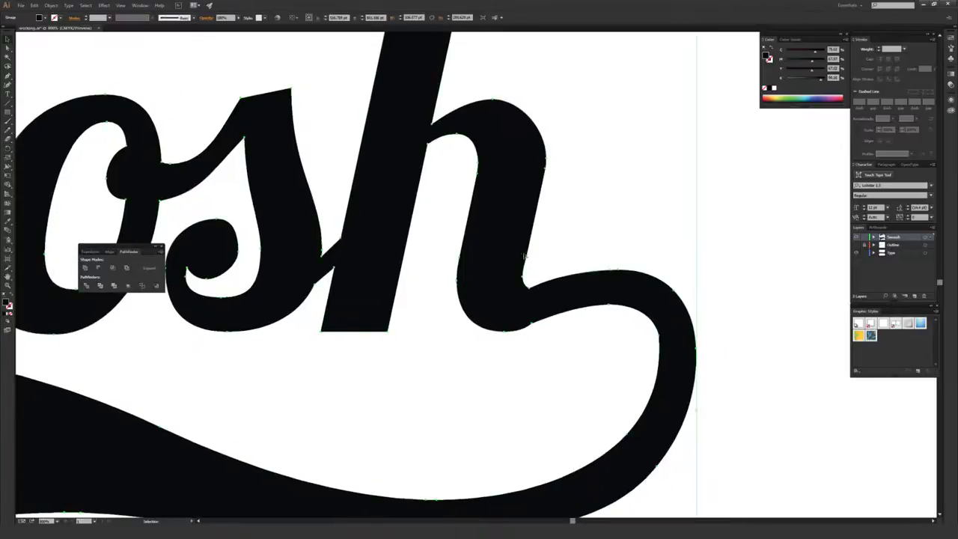
left_click_drag(556, 256, 507, 292)
scroll(531, 281, "up", 1)
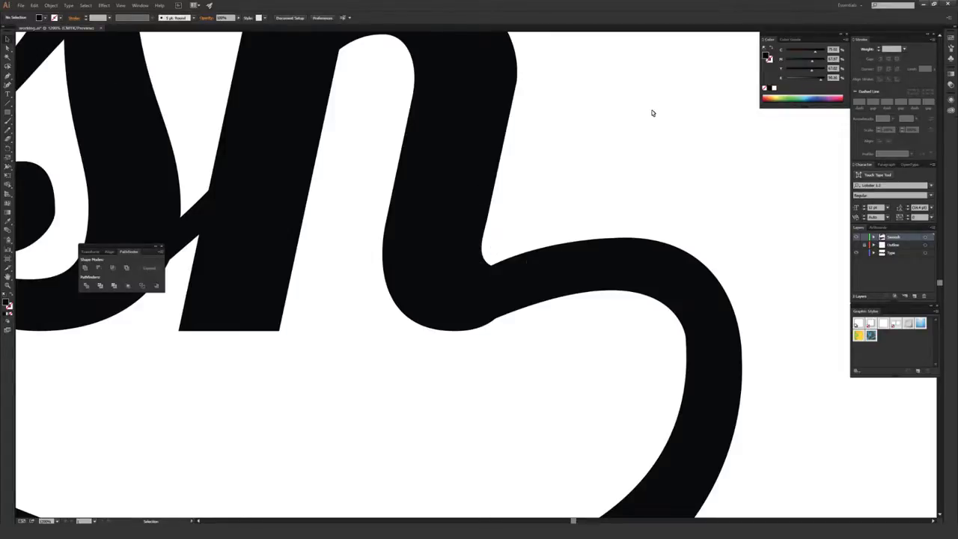
left_click(464, 255)
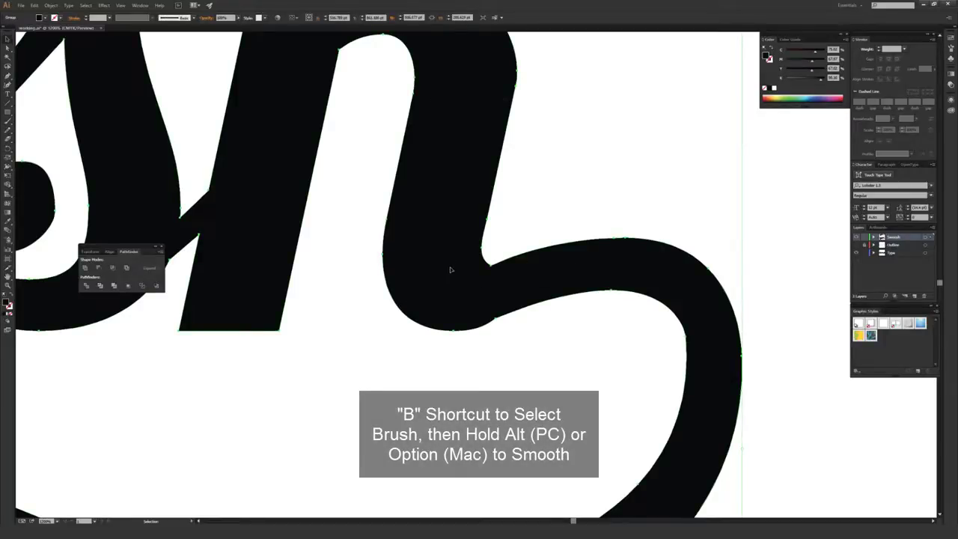
key("b")
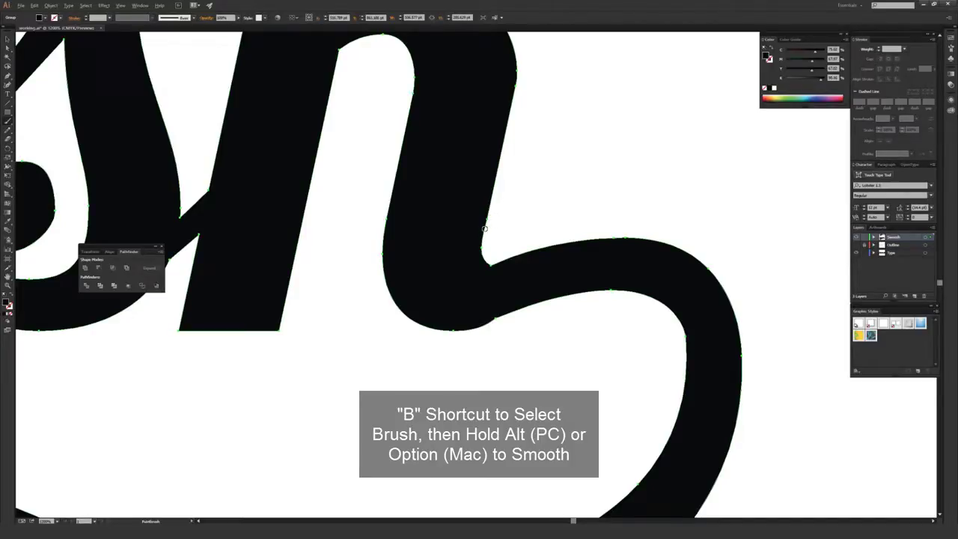
mouse_move(488, 258)
left_mouse_down()
mouse_move(541, 250)
mouse_move(490, 264)
mouse_move(477, 249)
mouse_move(540, 253)
mouse_move(500, 260)
mouse_move(467, 250)
mouse_move(539, 253)
mouse_move(473, 258)
mouse_move(523, 262)
mouse_move(487, 246)
mouse_move(491, 264)
mouse_move(520, 259)
mouse_move(480, 247)
mouse_move(508, 268)
mouse_move(479, 250)
mouse_move(530, 262)
mouse_move(480, 256)
mouse_move(505, 264)
left_mouse_up()
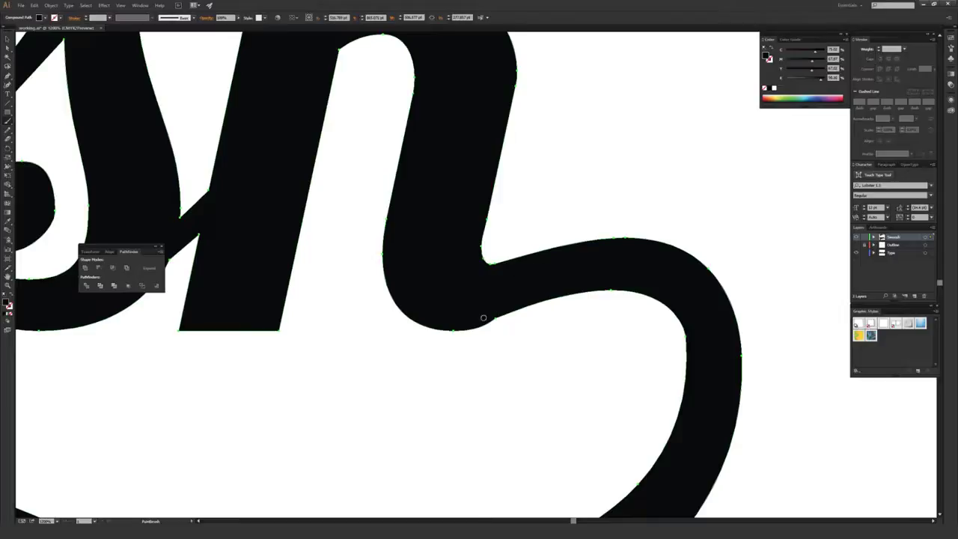
Smooth the underside of the joint between the h and the tail, and deselect the merged shape.
mouse_move(481, 316)
left_mouse_down()
mouse_move(554, 300)
mouse_move(463, 321)
mouse_move(575, 288)
left_mouse_up()
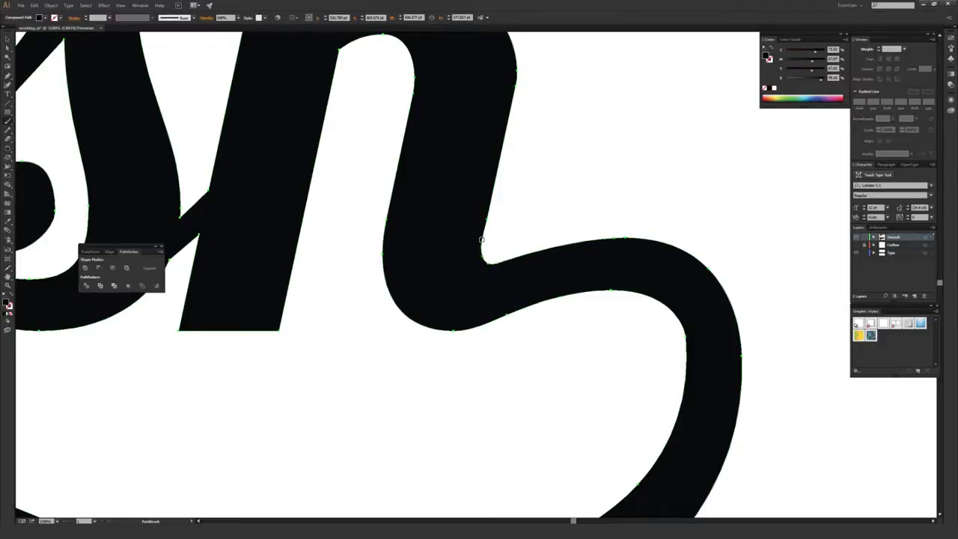
key("v")
left_click(614, 180)
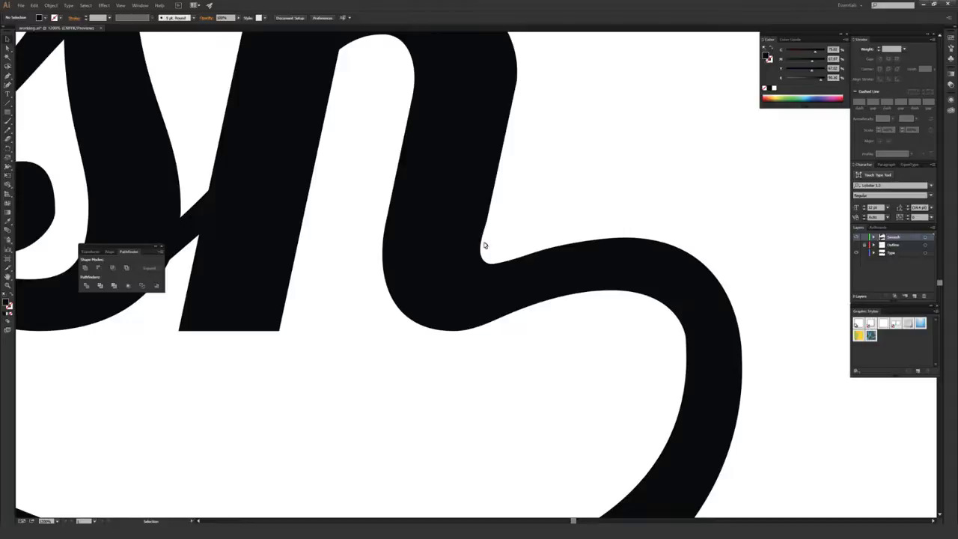
Refine the curve of the inner corner between the h and the tail by adjusting its anchor point with Direct Selection, and deselect the shape.
key("ctrl+equal")
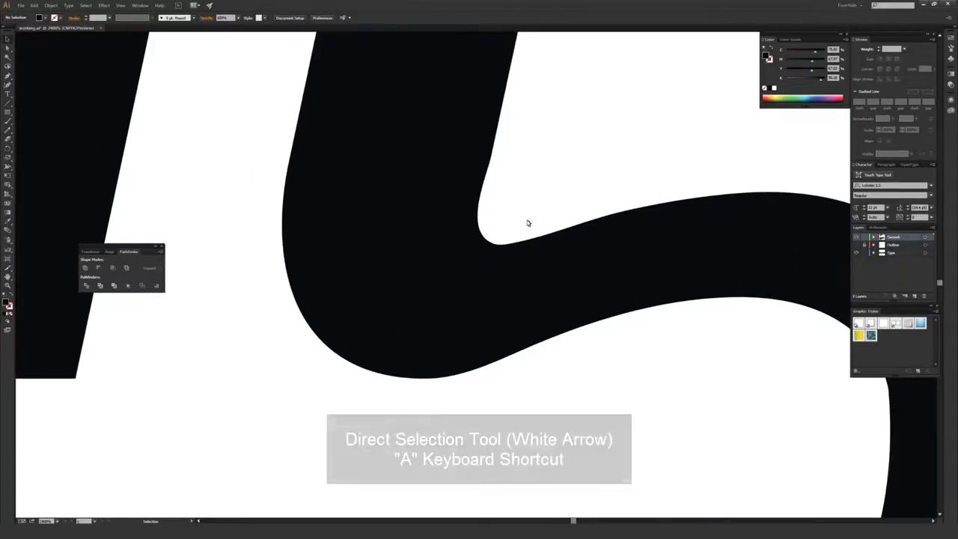
key("a")
left_click_drag(505, 200, 448, 240)
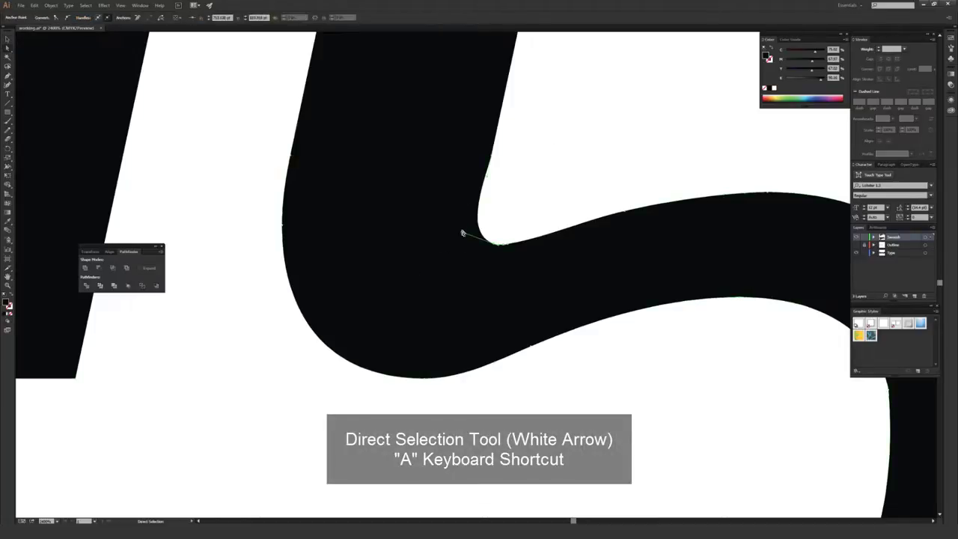
left_click(513, 199)
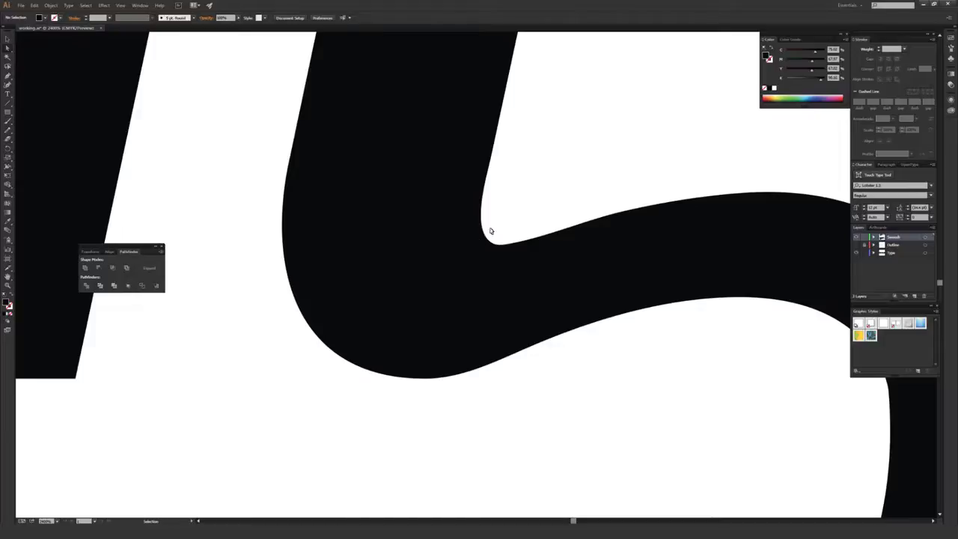
key("ctrl+minus")
key("ctrl+minus")
key("ctrl+minus")
key("ctrl+minus")
key("ctrl+minus")
key("ctrl+minus")
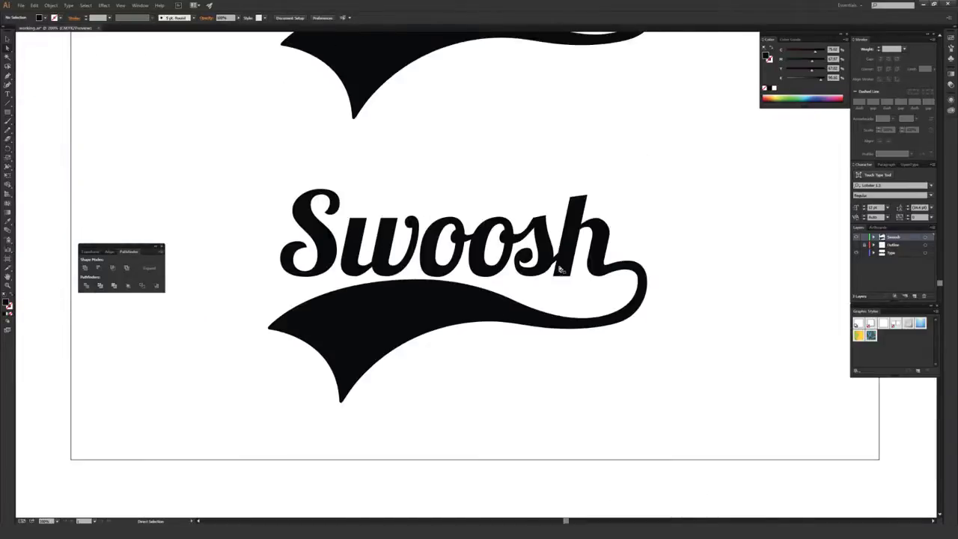